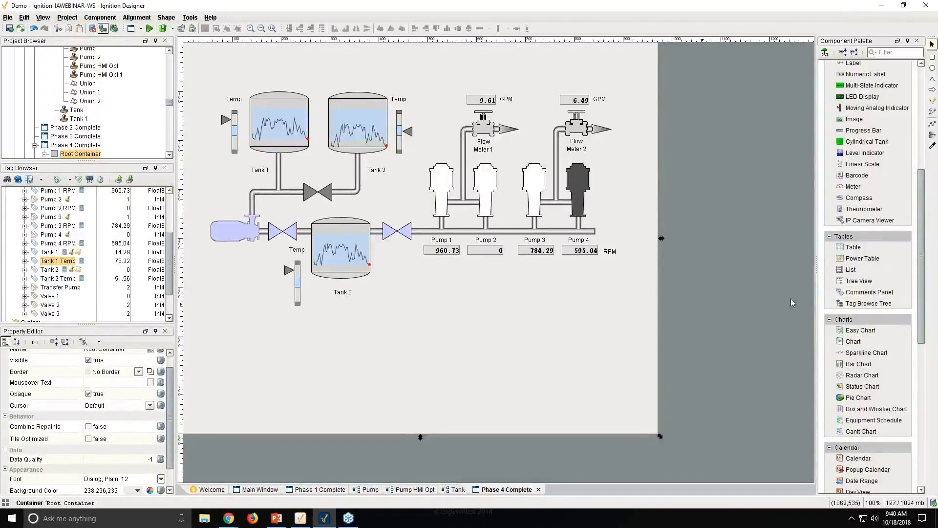
- Place an Alarm Status Table below the pumps and resize it into a wide, short panel
scroll(867, 302, down, 10)
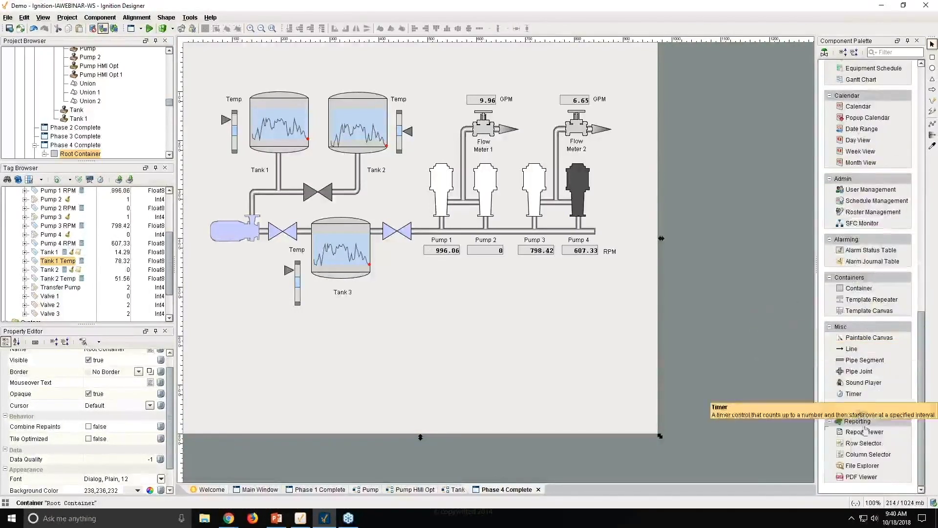
drag(871, 250, 413, 281)
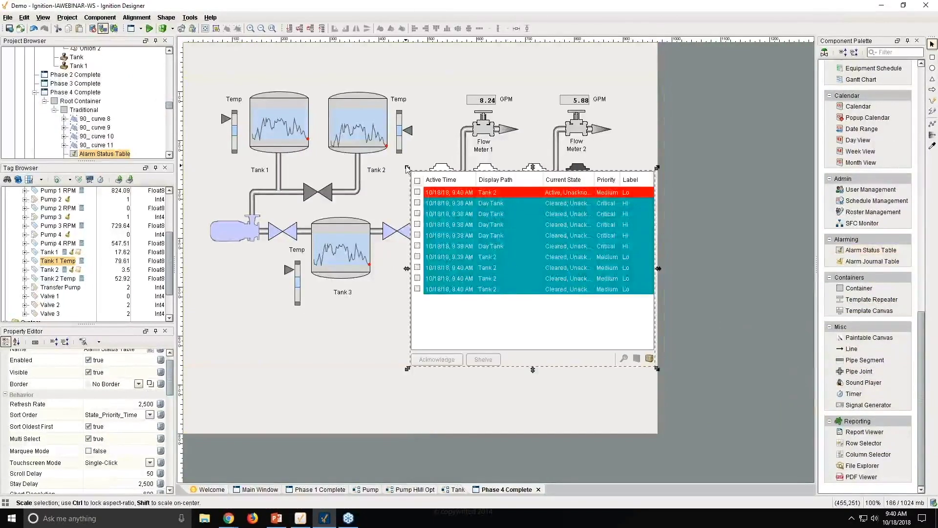
drag(408, 168, 376, 262)
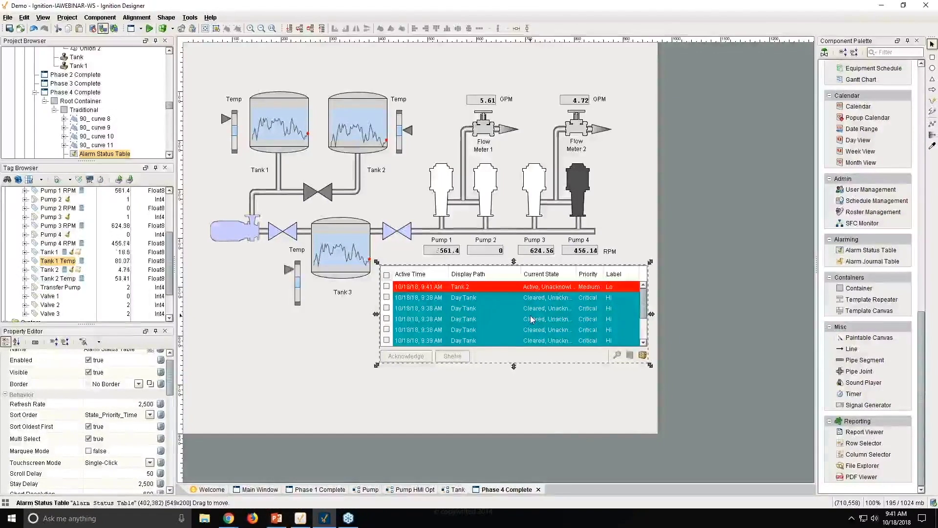
right_click(532, 319)
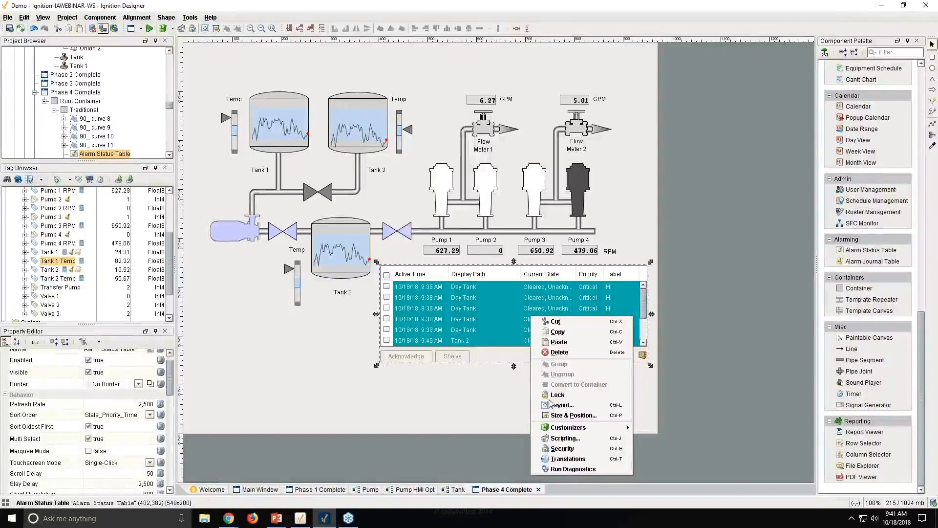
click(568, 439)
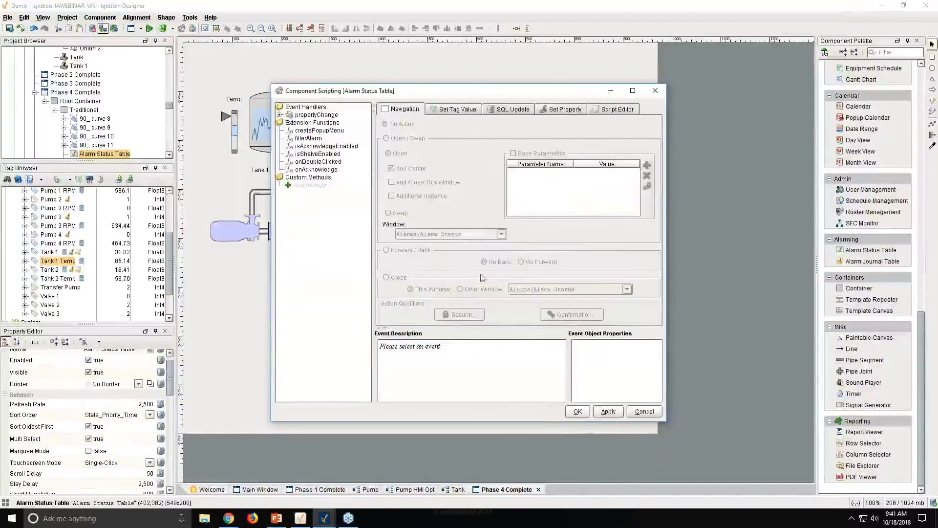
click(306, 146)
click(306, 154)
click(306, 162)
click(307, 169)
click(306, 162)
click(306, 153)
click(305, 145)
click(302, 132)
click(303, 140)
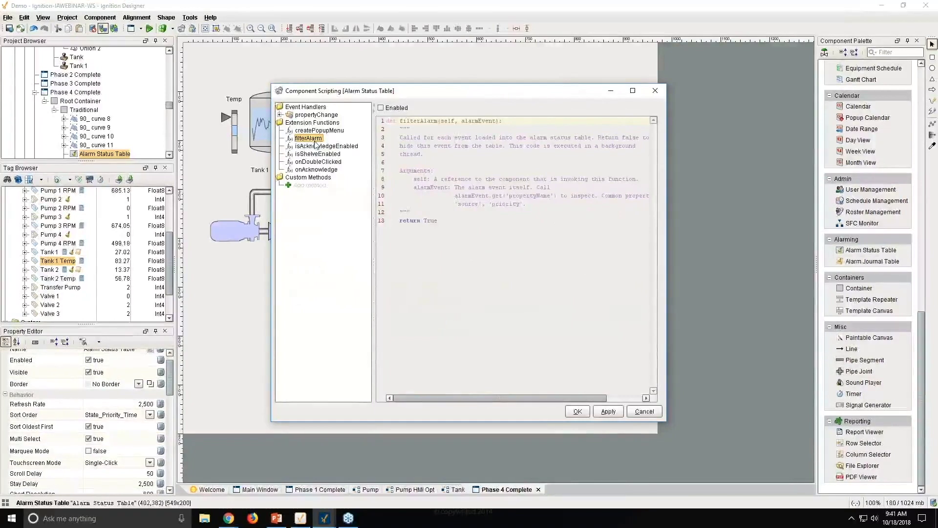
click(380, 108)
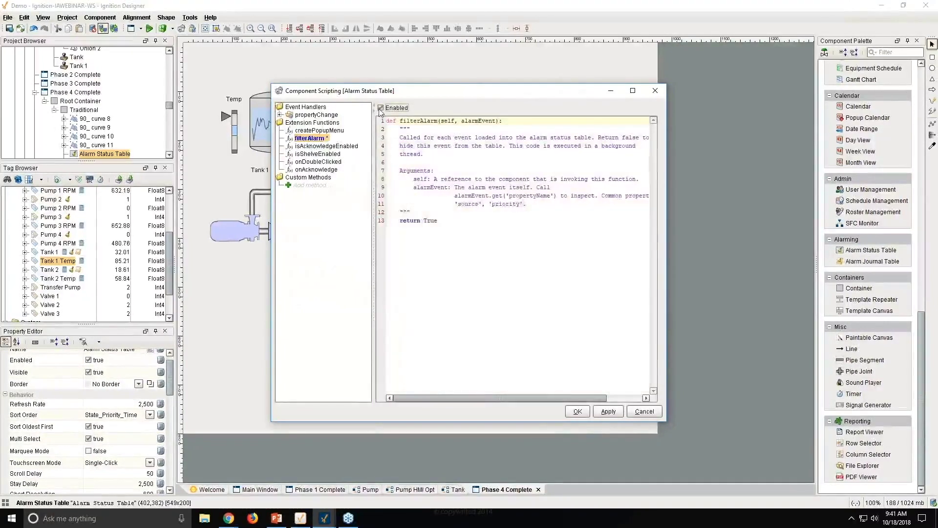
click(445, 224)
key(ctrl+a)
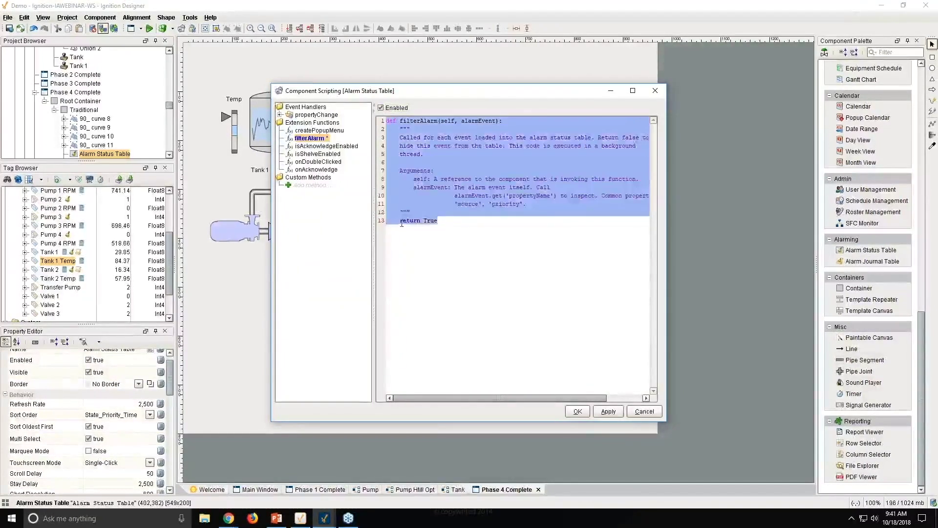
click(403, 221)
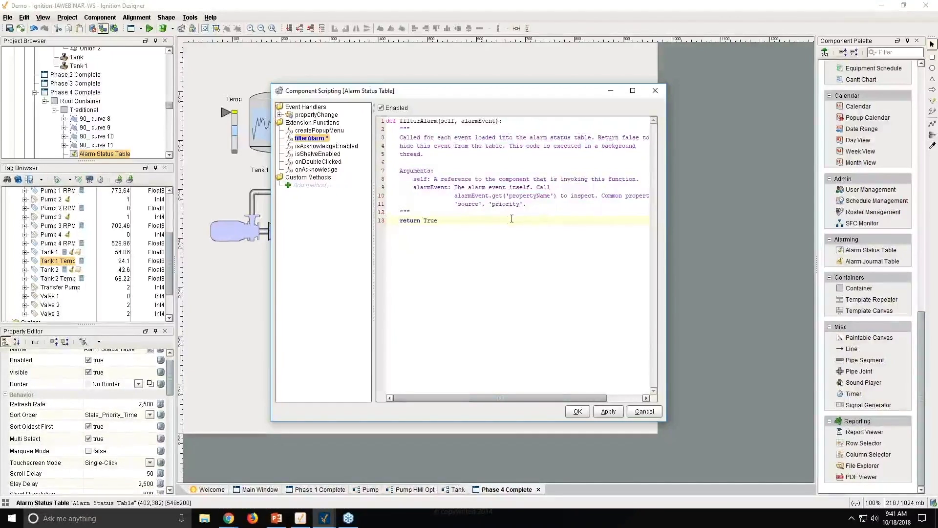
click(655, 91)
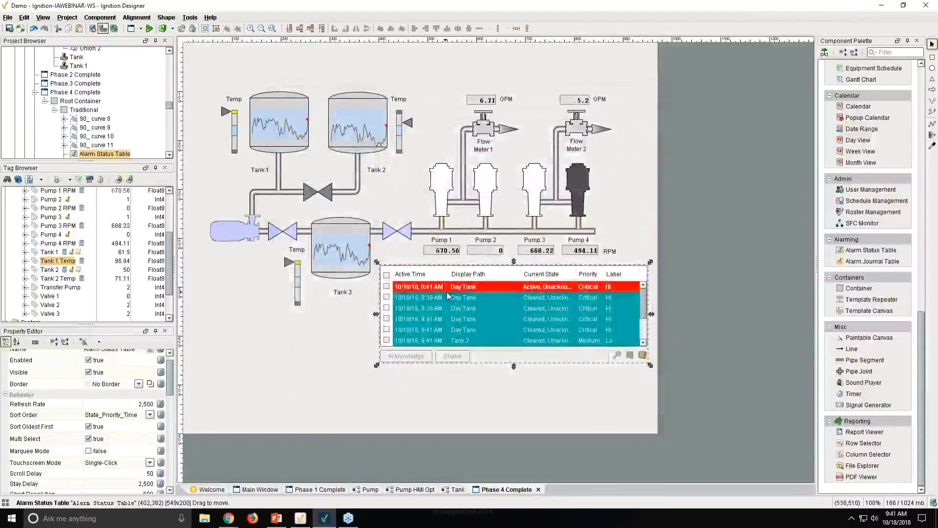
- Nudge the alarm table slightly lower, then inspect the valve's and window's properties
drag(447, 297, 447, 300)
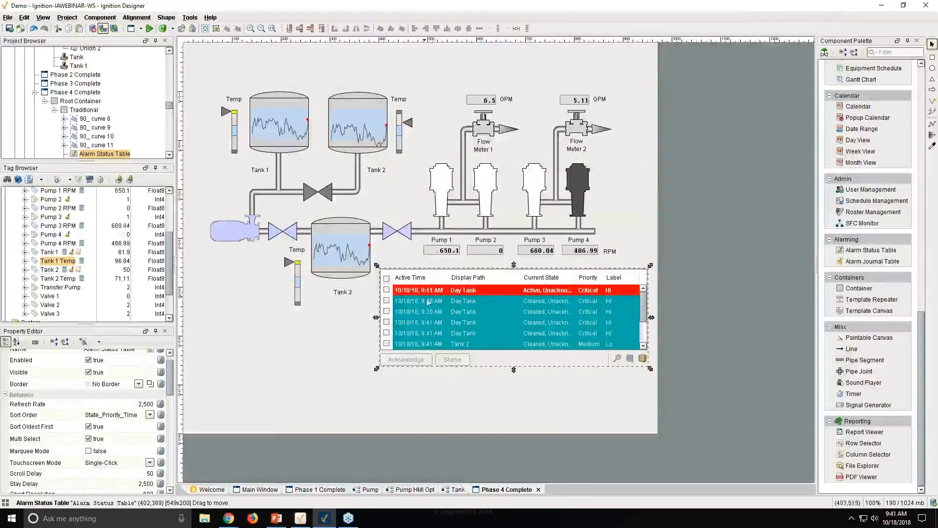
click(329, 197)
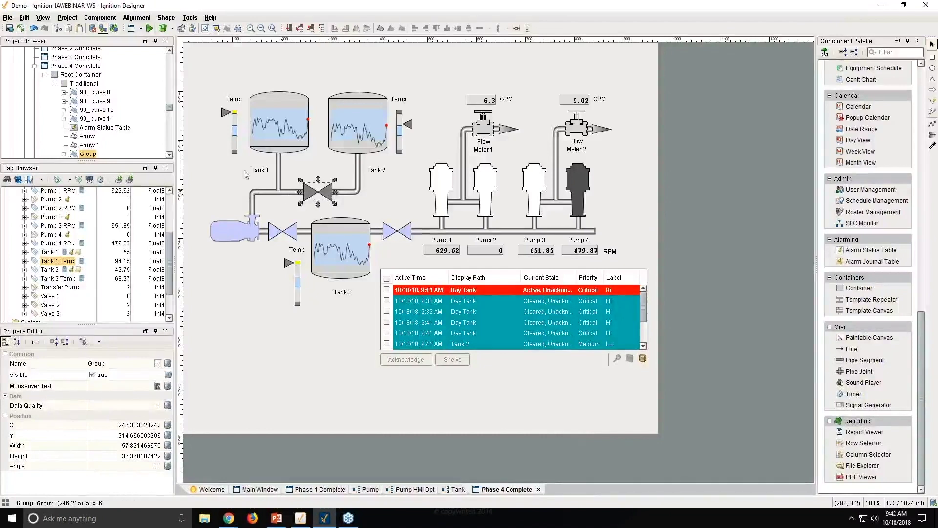
scroll(122, 113, down, 10)
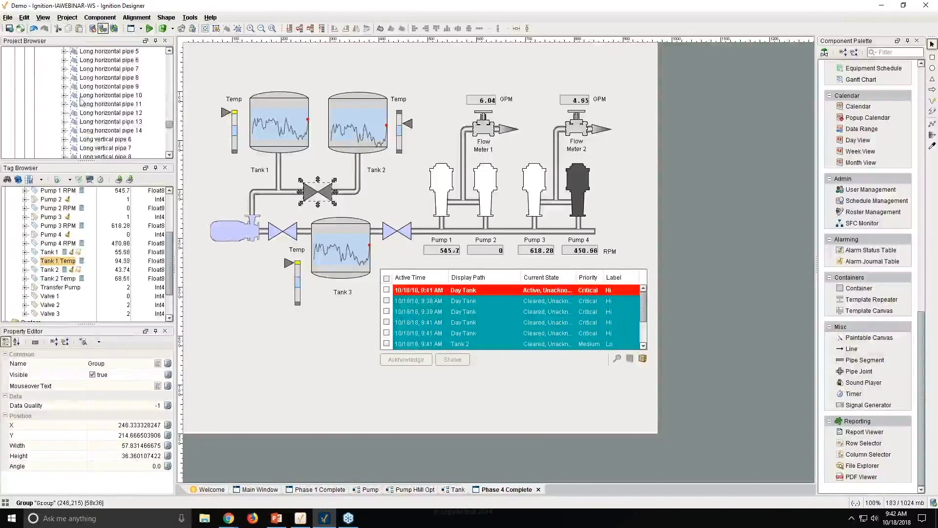
scroll(82, 98, down, 10)
scroll(82, 97, up, 3)
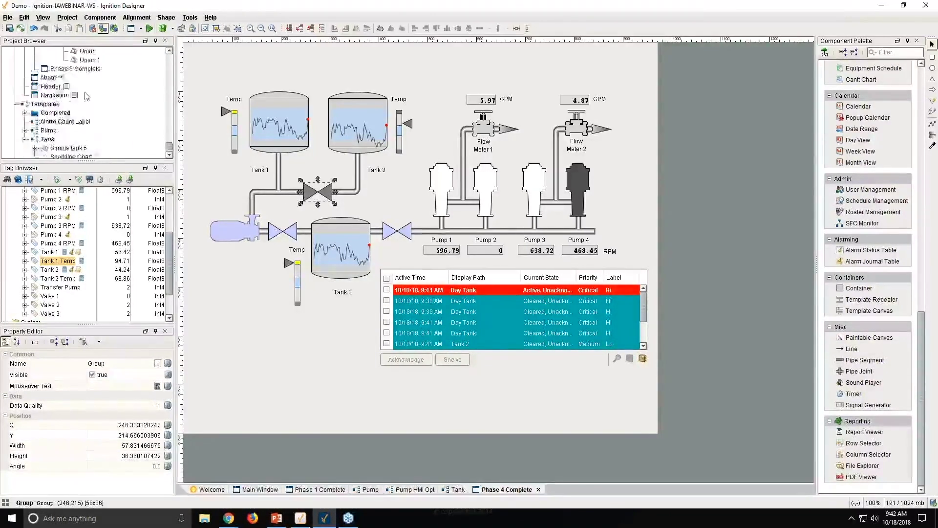
scroll(105, 110, up, 10)
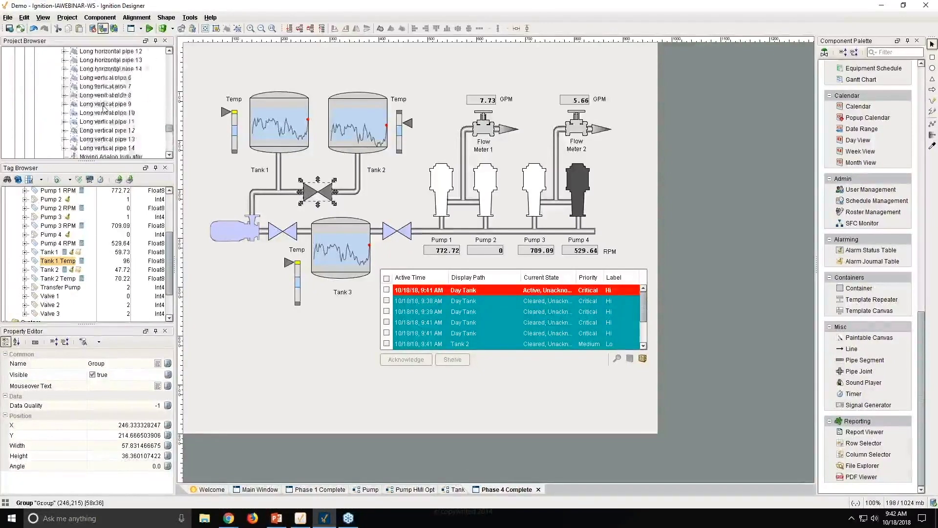
click(37, 89)
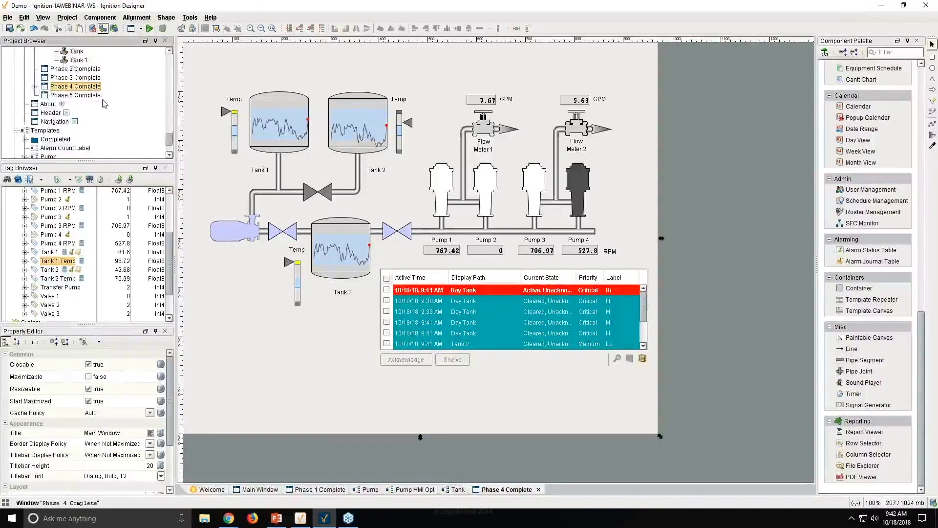
scroll(67, 101, down, 10)
scroll(67, 101, up, 10)
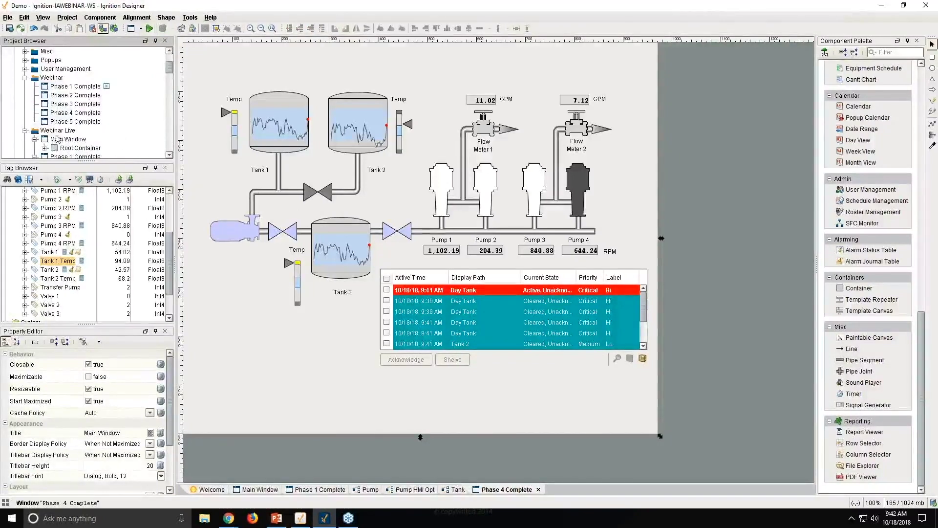
- Open the Popups/Popup window for editing, then return to Phase 4 Complete
click(26, 60)
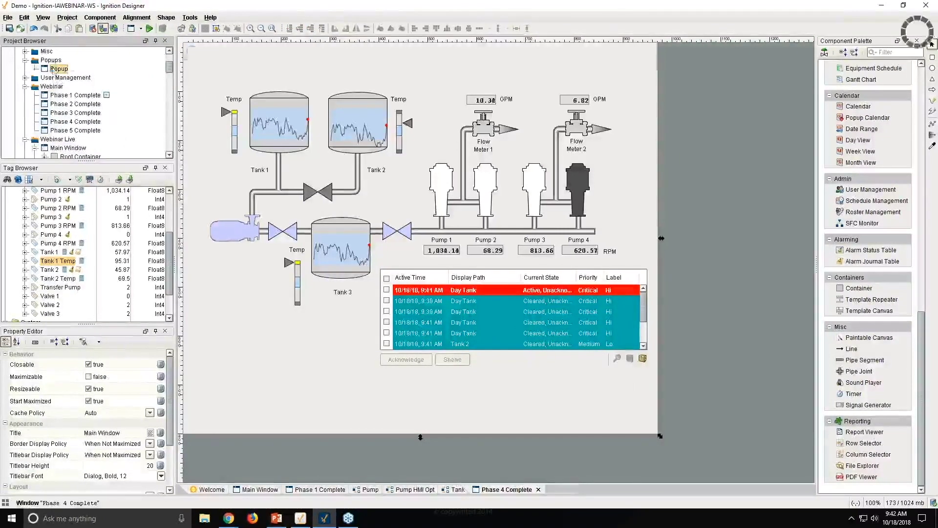
double_click(58, 69)
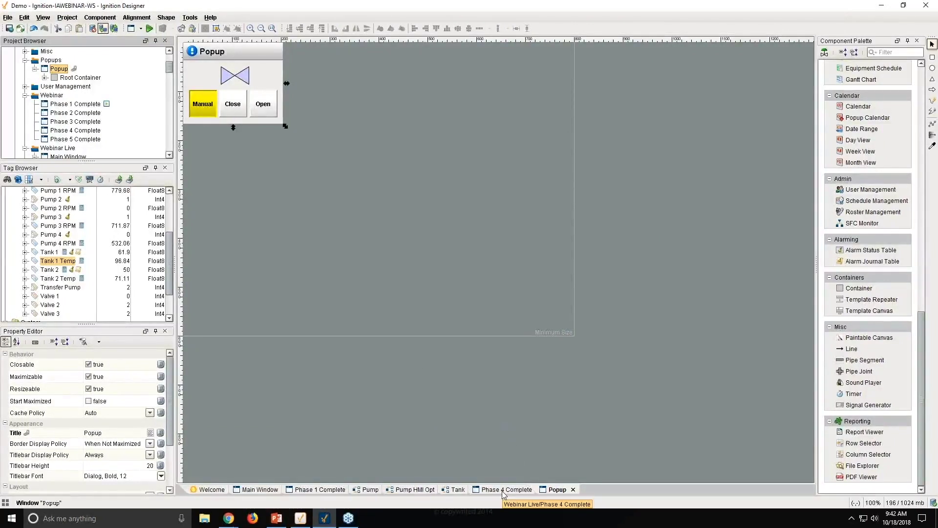
click(505, 490)
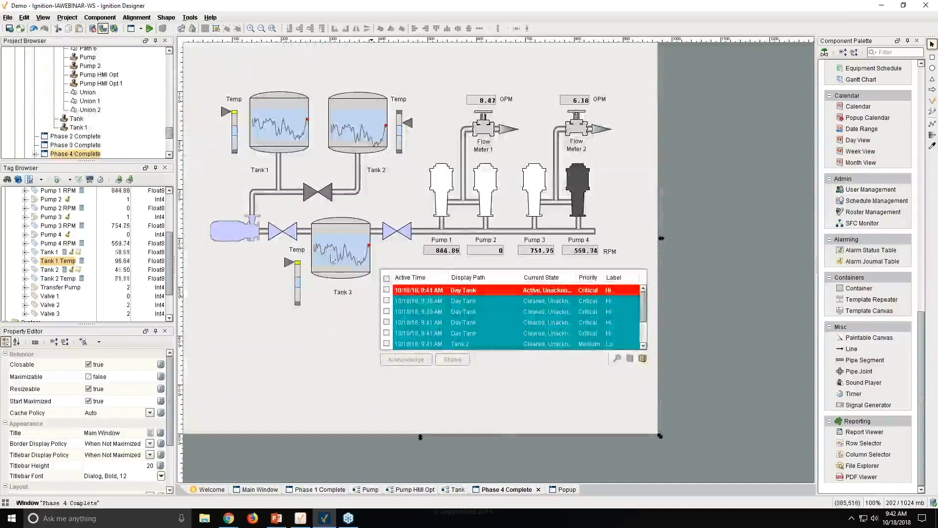
- Open the valve group's scripting and select its mouseClicked event handler
right_click(312, 198)
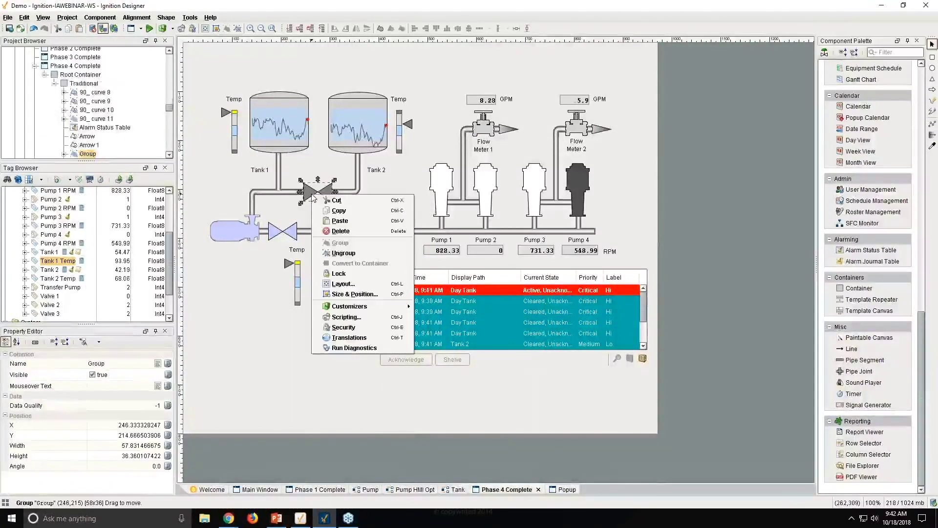
click(350, 320)
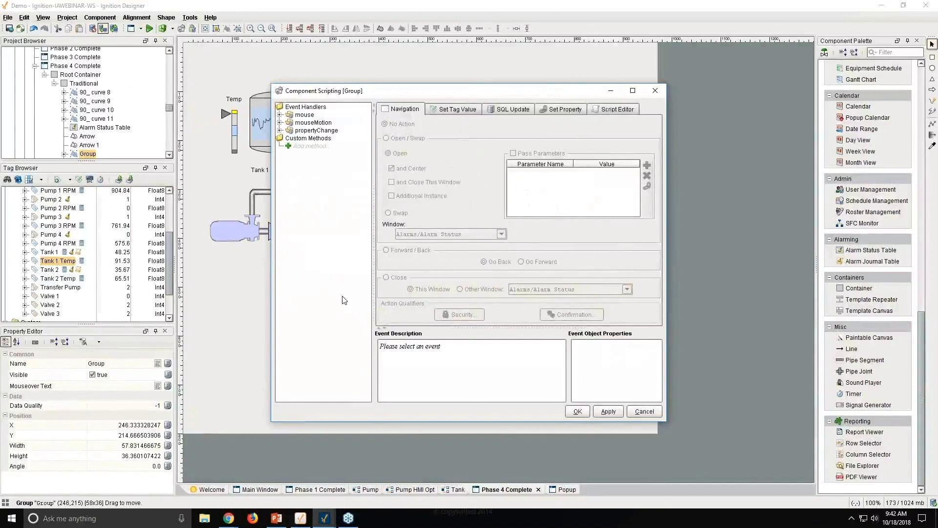
click(280, 114)
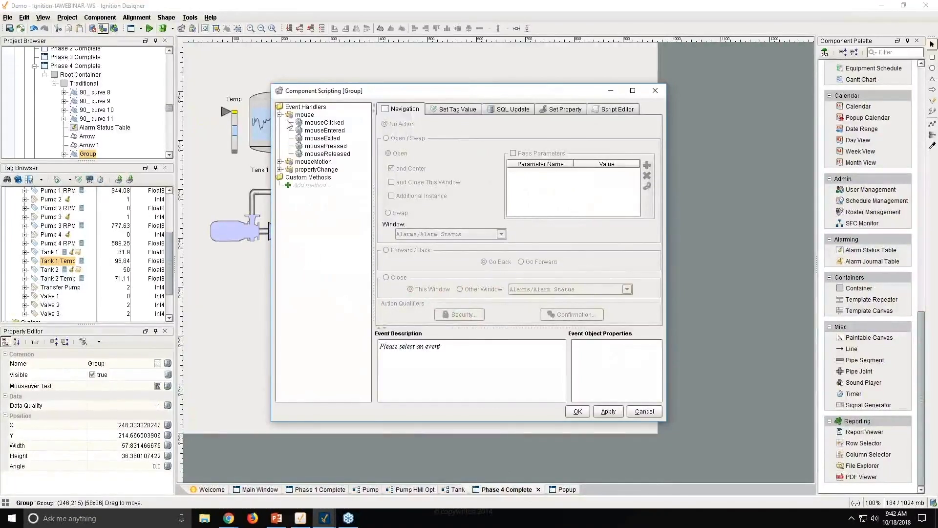
click(322, 122)
drag(324, 93, 356, 105)
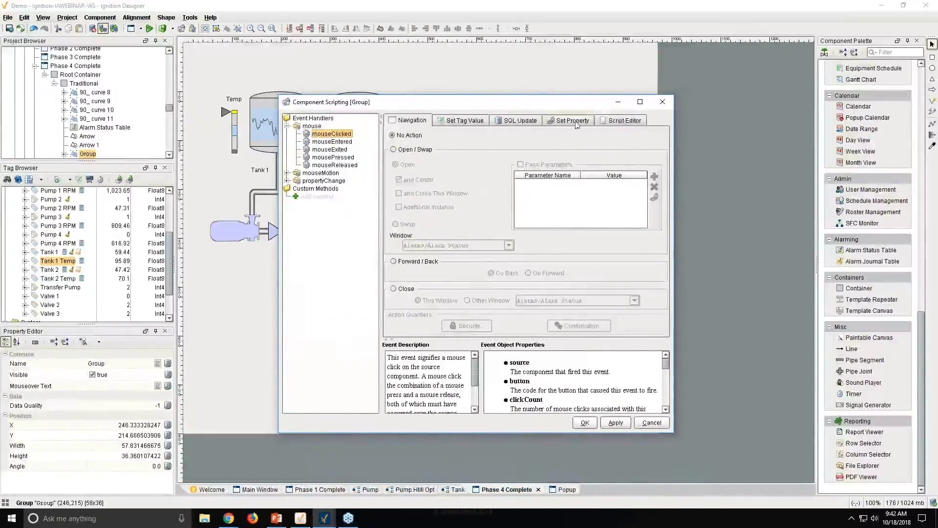
click(621, 121)
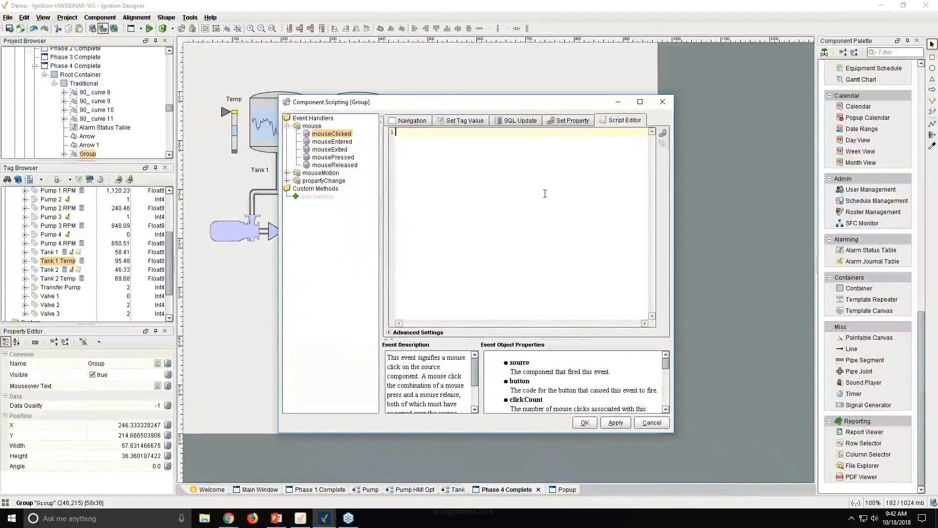
- Browse the available click action types, ending on window navigation
click(410, 120)
click(463, 120)
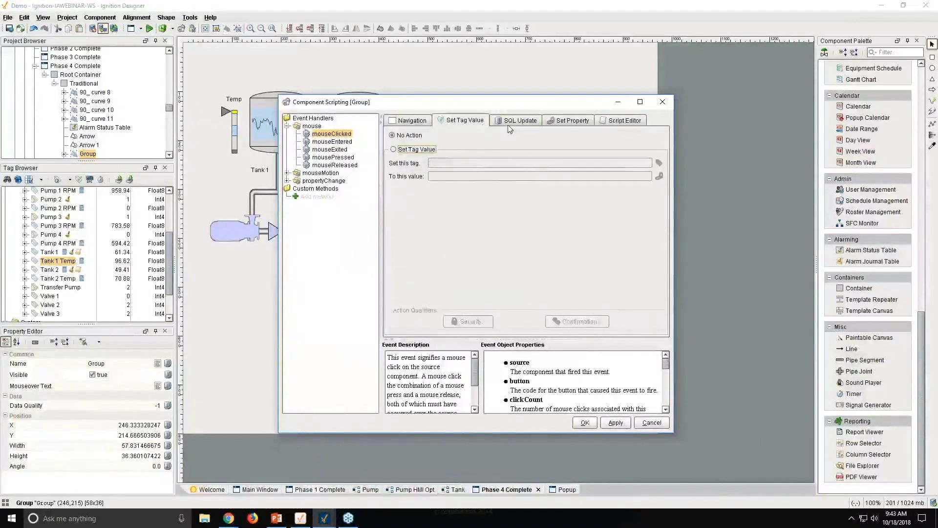
click(518, 120)
click(565, 122)
click(624, 120)
click(571, 121)
click(519, 120)
click(474, 121)
click(412, 120)
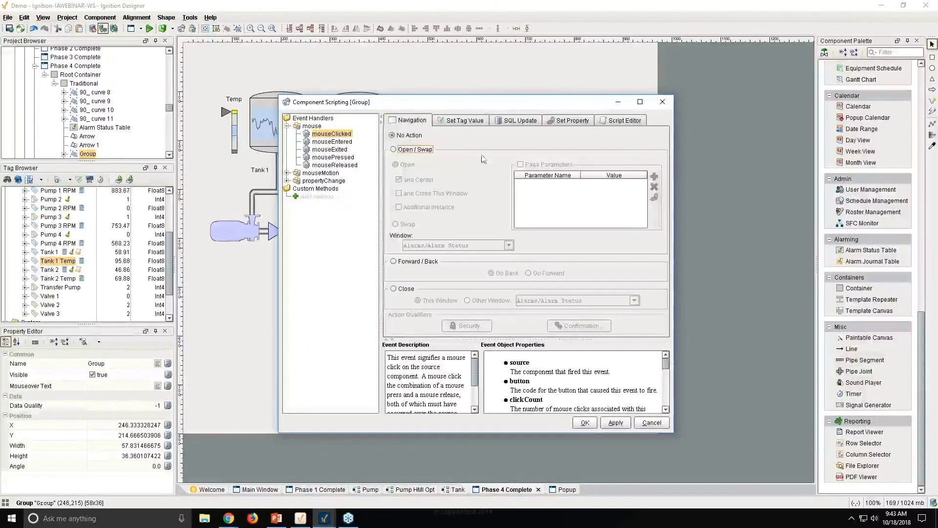
- Make the click open Popups/Popup, passing parameter valveNum with value 1
click(393, 150)
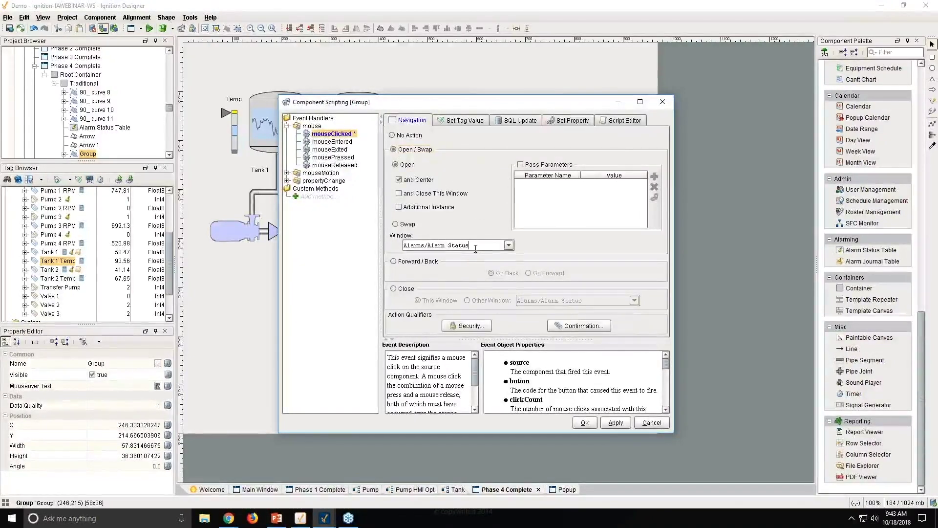
click(509, 245)
click(463, 274)
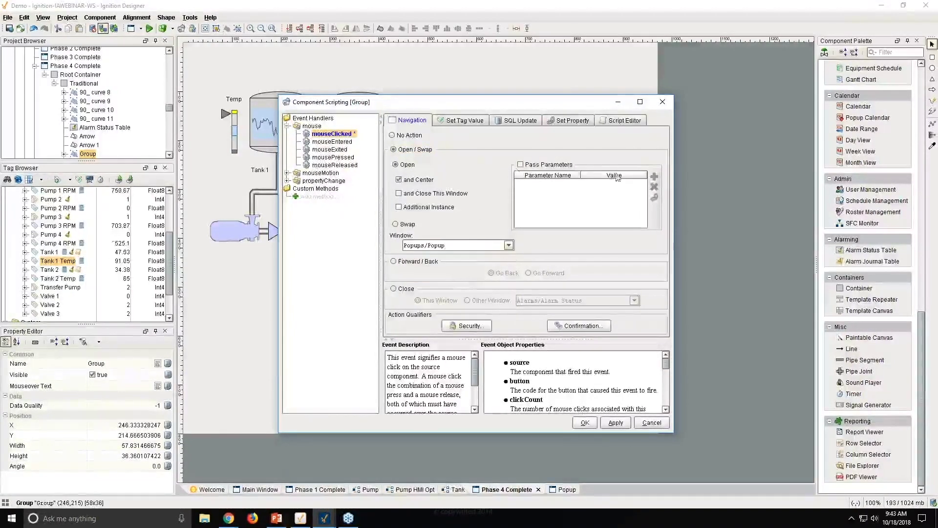
click(521, 165)
click(654, 176)
click(547, 184)
click(575, 183)
click(547, 193)
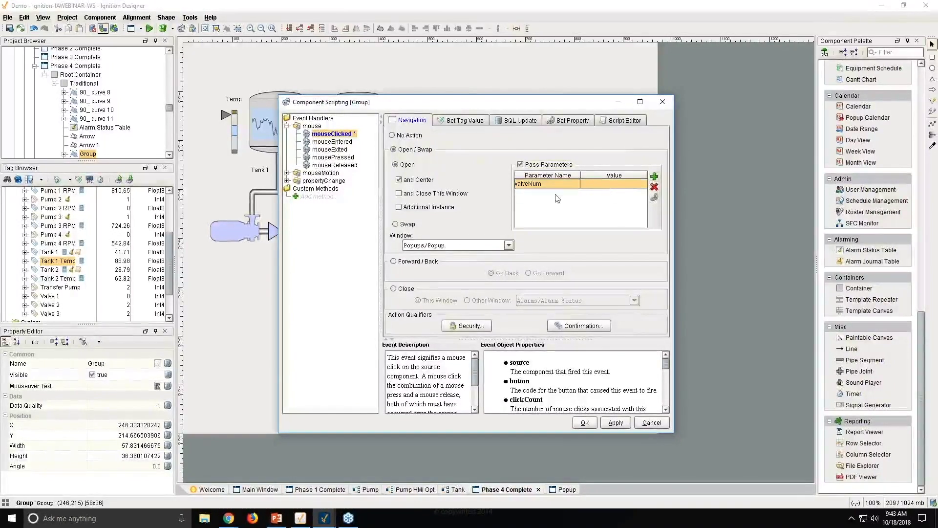
click(600, 184)
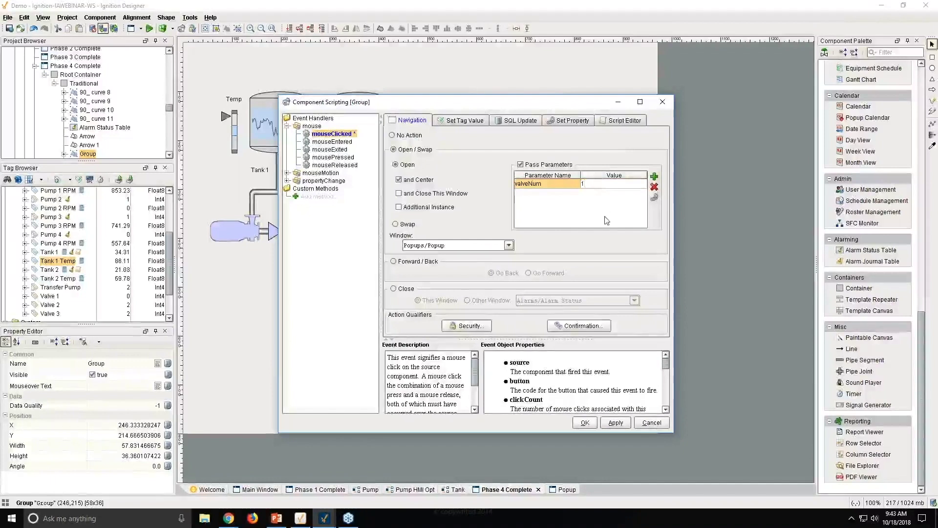
- Save the click action and test the valve popup's Open and Close buttons in Preview
click(585, 422)
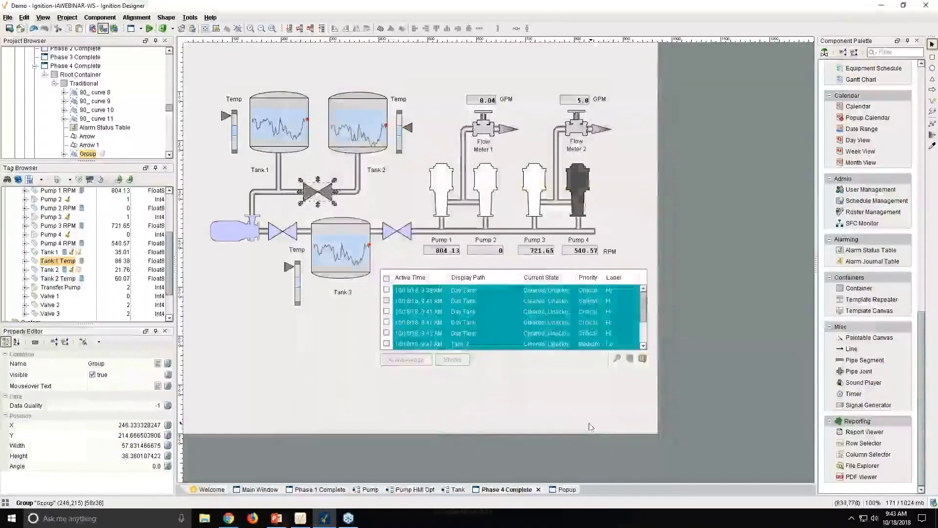
click(149, 28)
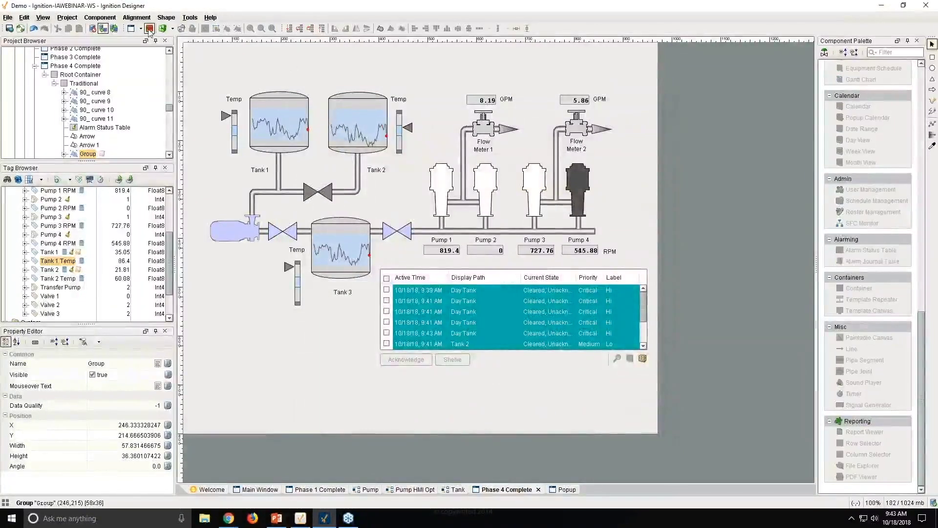
click(326, 195)
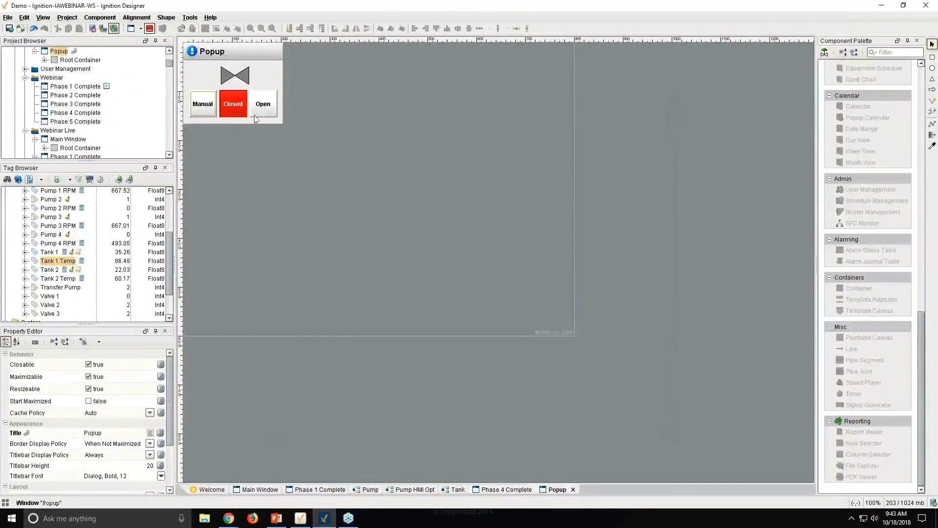
click(262, 105)
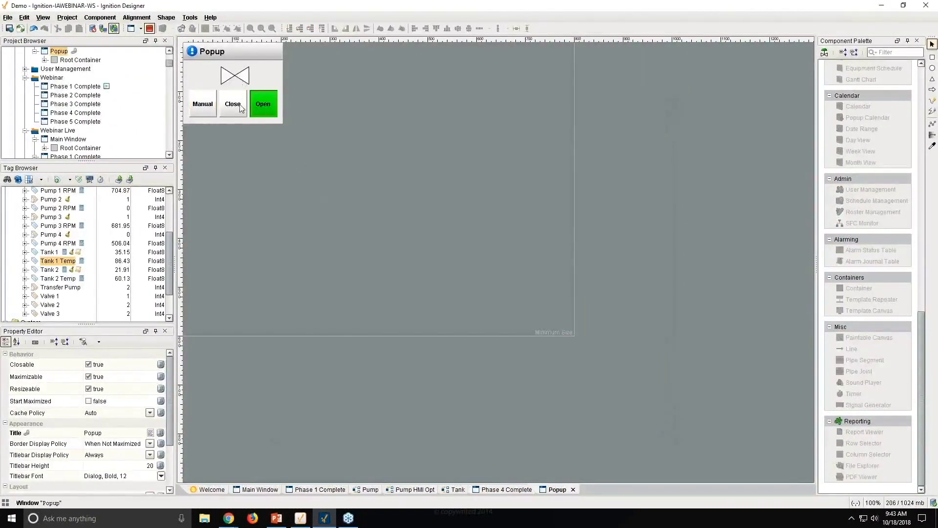
click(242, 109)
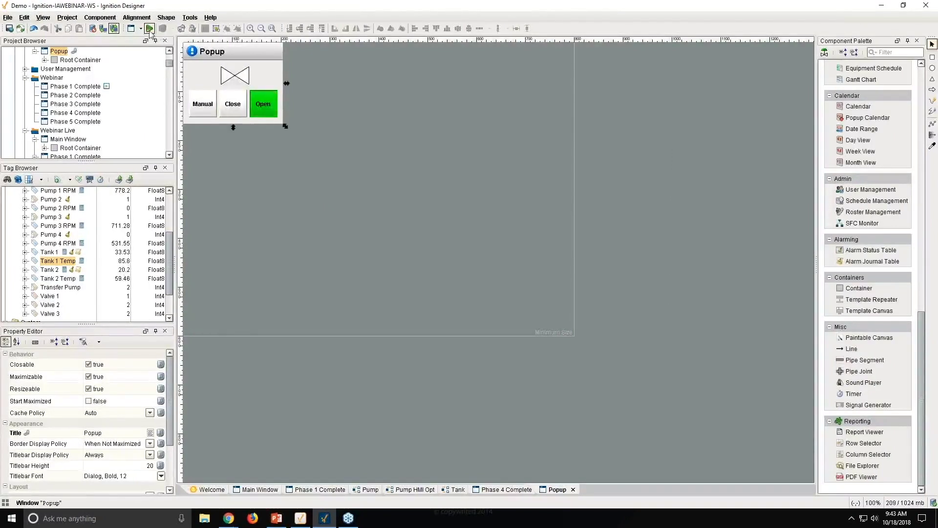
click(149, 29)
- Switch between the Phase 1 and Phase 4 Complete windows, ending on Phase 4
click(503, 490)
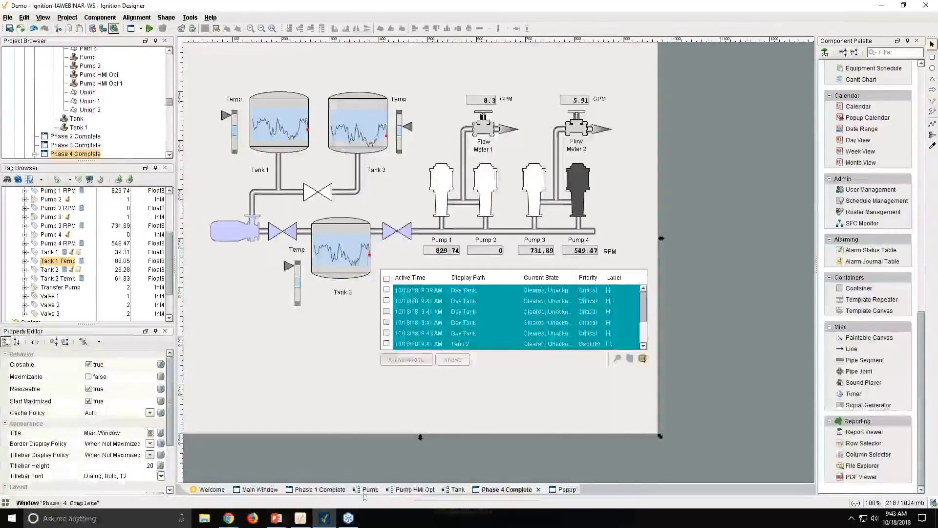
click(320, 489)
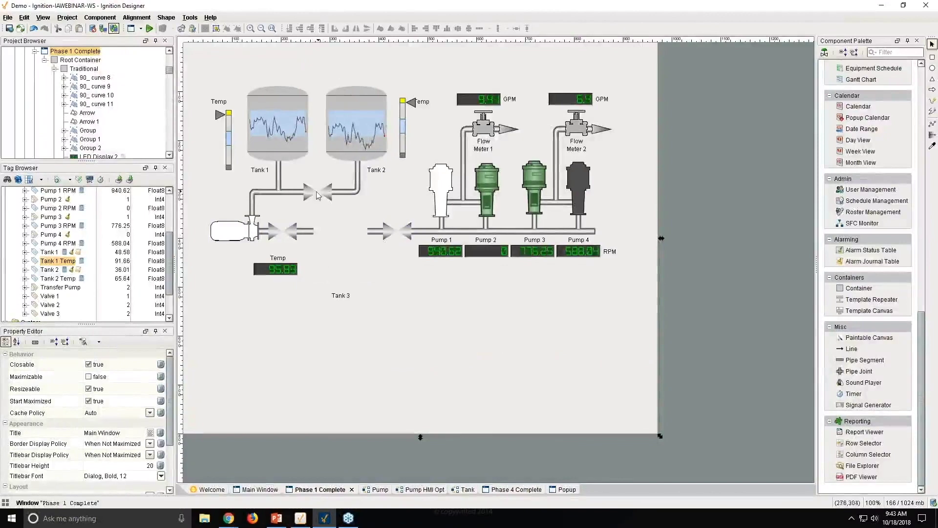
click(507, 490)
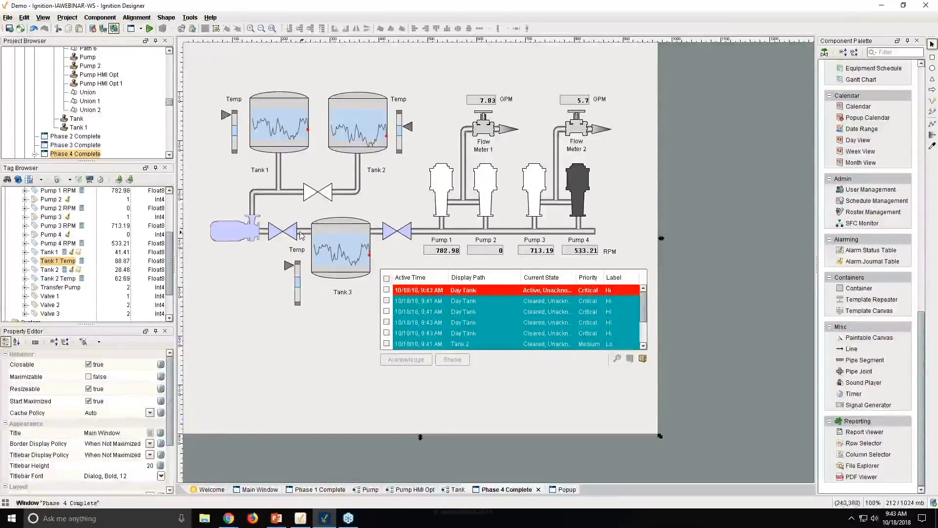
click(328, 197)
right_click(329, 198)
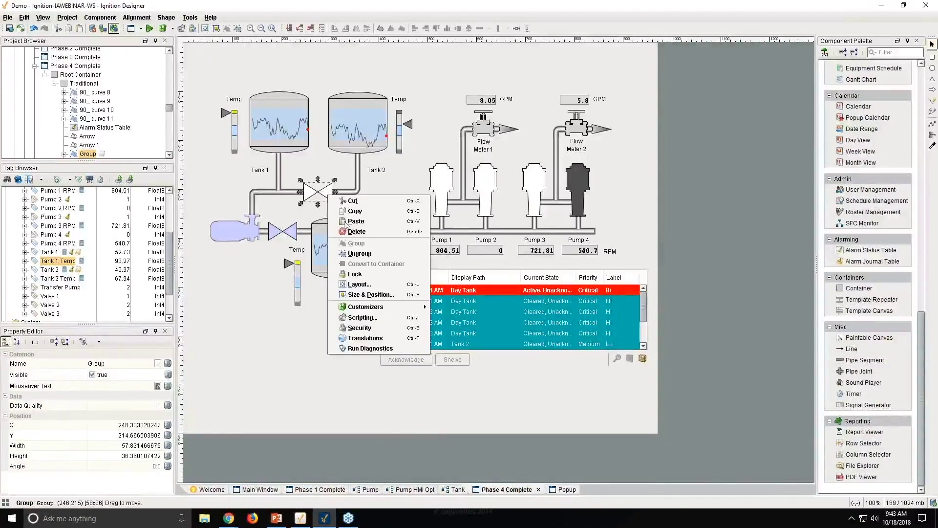
click(362, 317)
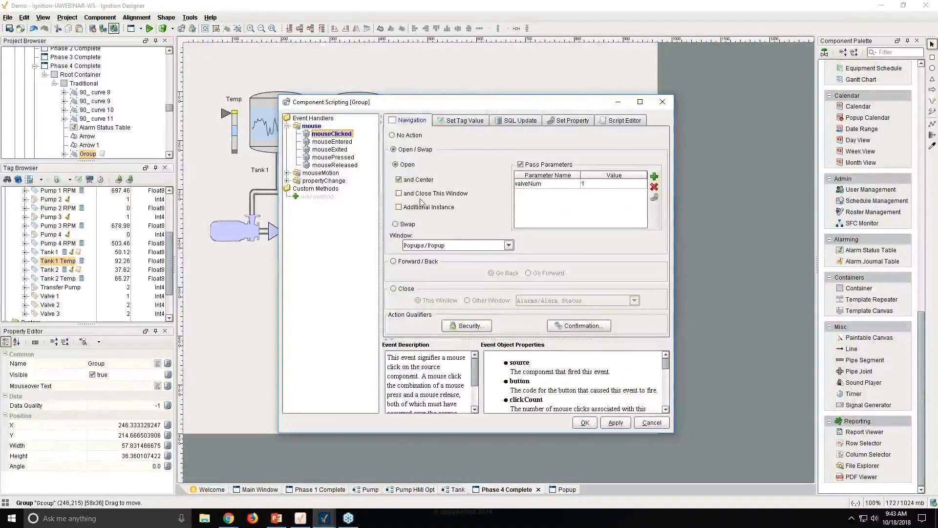
click(623, 120)
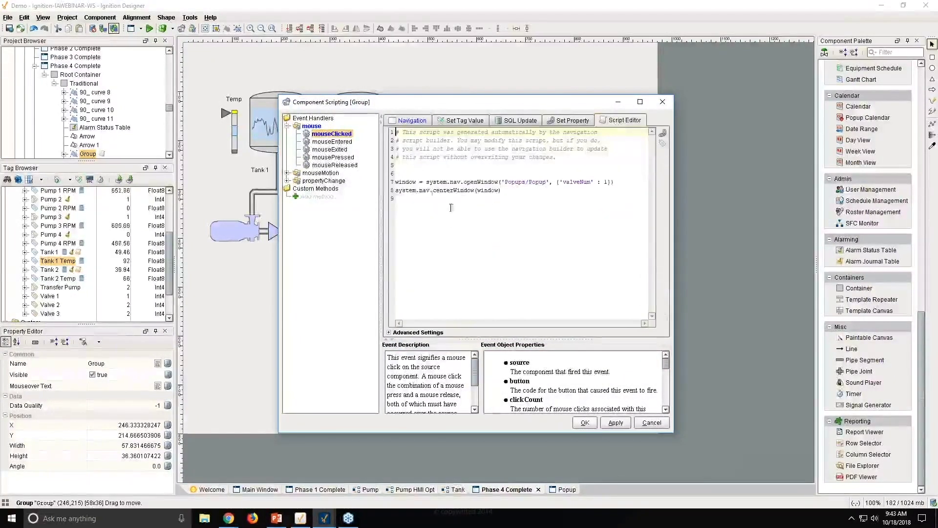
drag(512, 191, 396, 186)
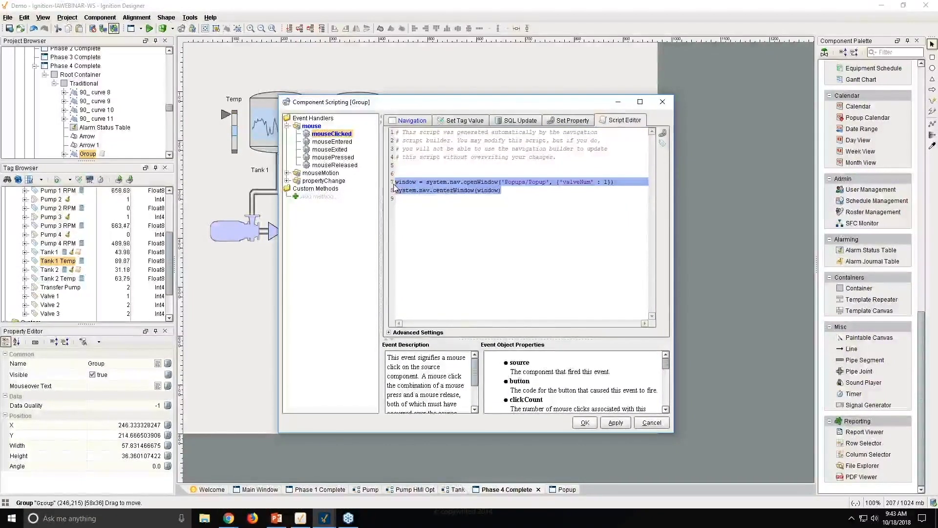
drag(506, 192, 395, 187)
click(510, 190)
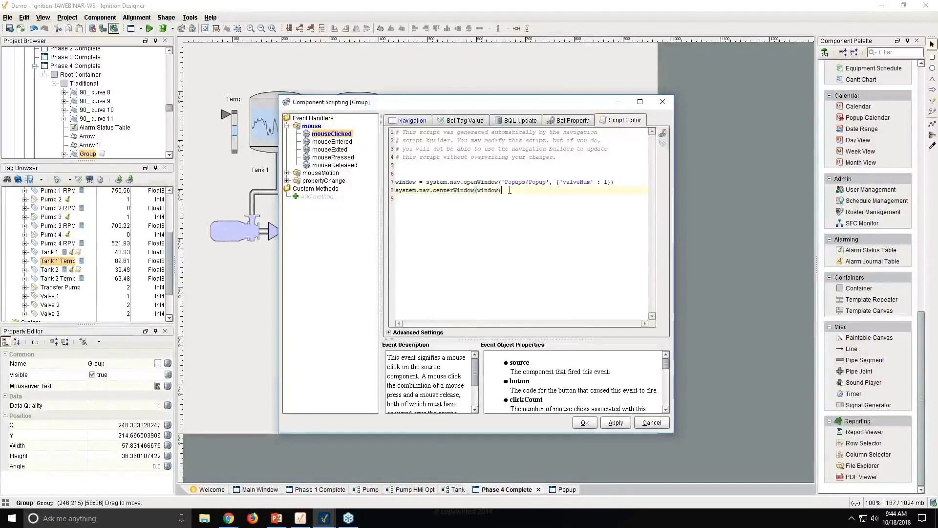
key(Return)
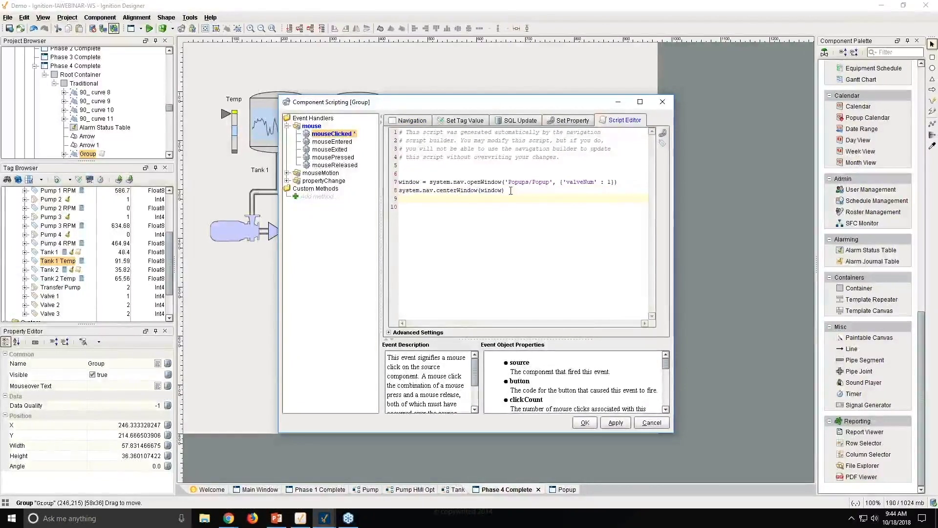
text(system)
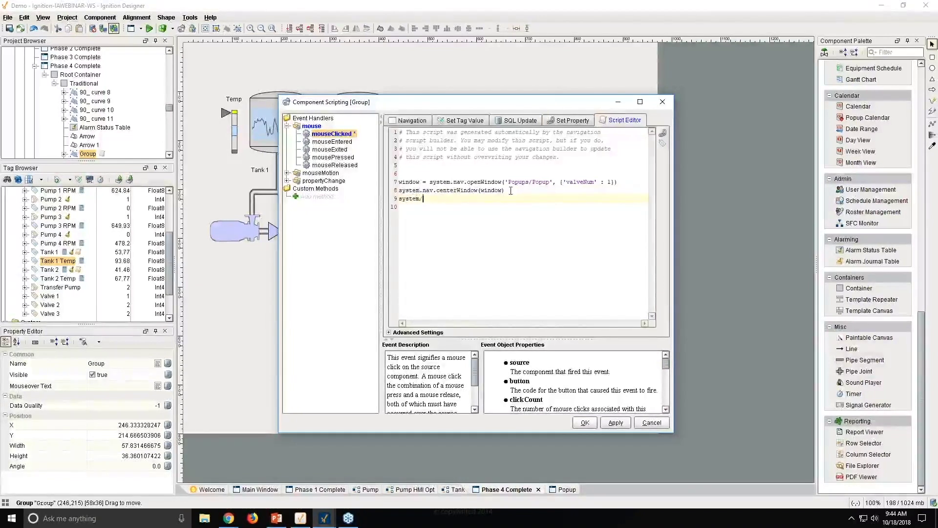
text(.)
key(BackSpace)
text(.)
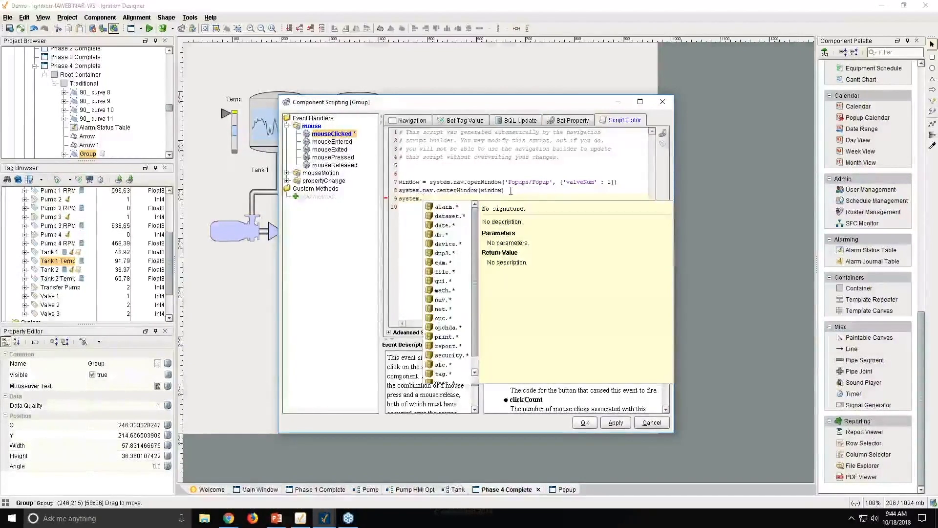
scroll(442, 230, down, 1)
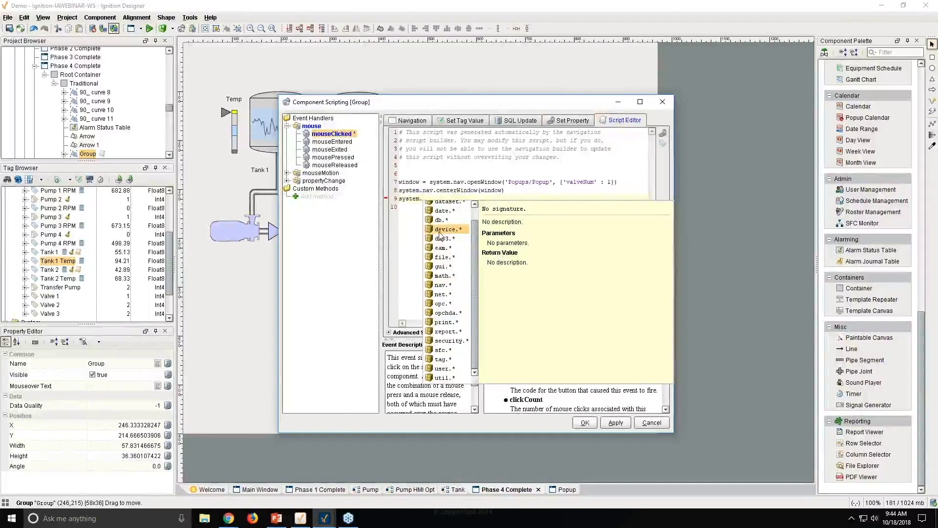
key(Escape)
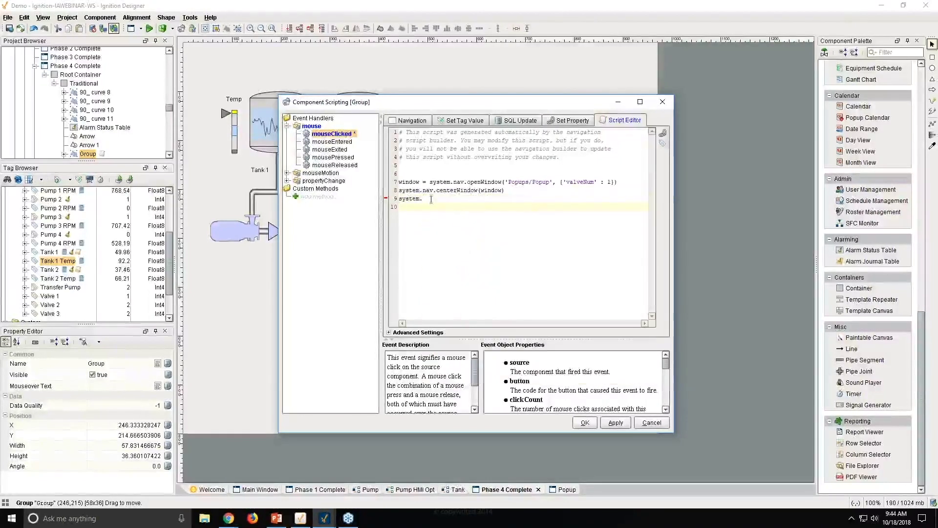
drag(422, 199, 398, 199)
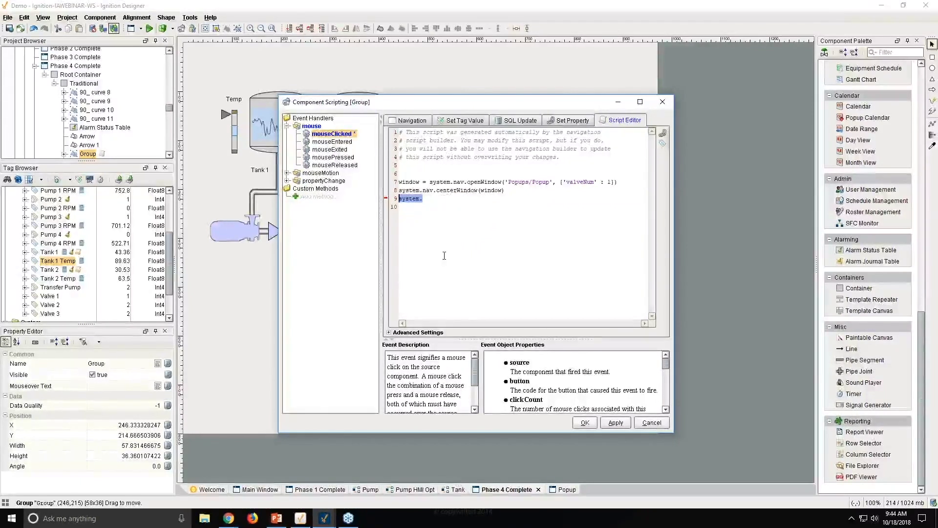
key(BackSpace)
drag(518, 191, 396, 135)
key(ctrl+c)
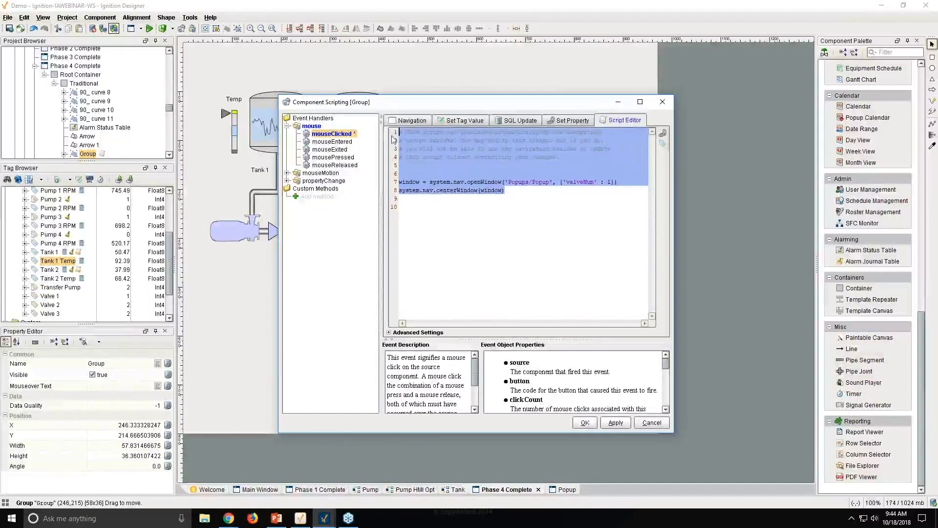
- Open the mouseClicked script view for the valve left of Tank 3
click(585, 422)
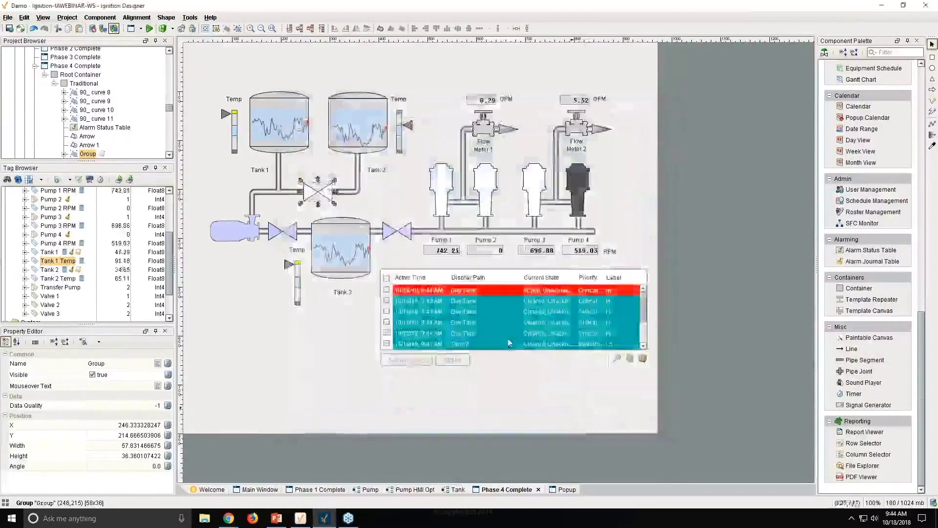
right_click(294, 234)
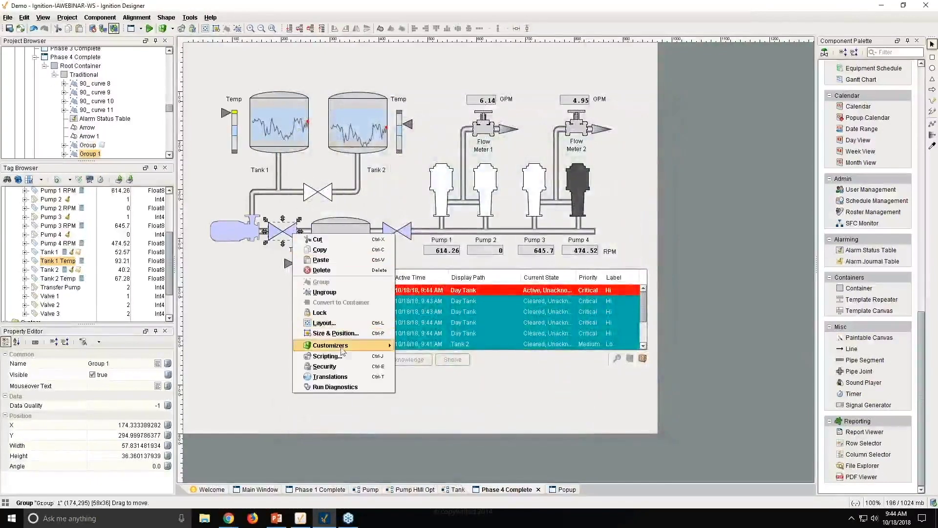
click(327, 355)
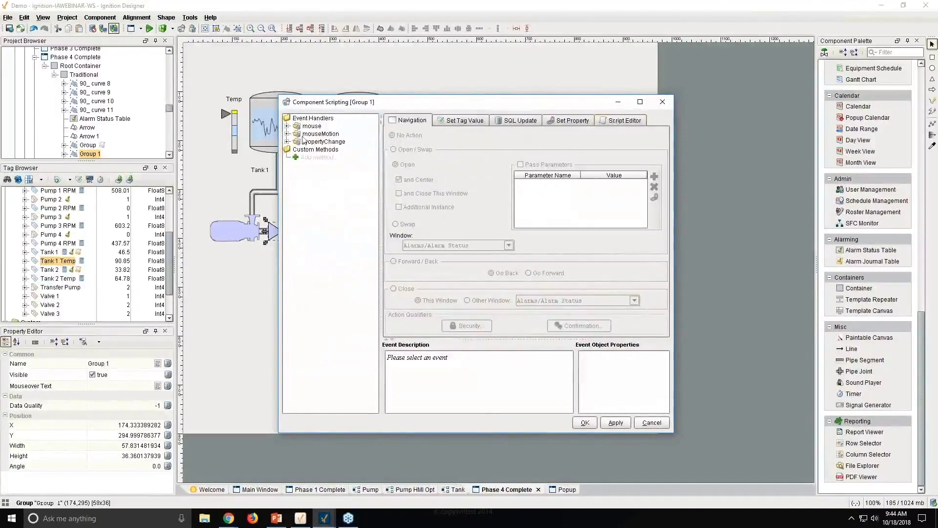
click(288, 126)
click(326, 133)
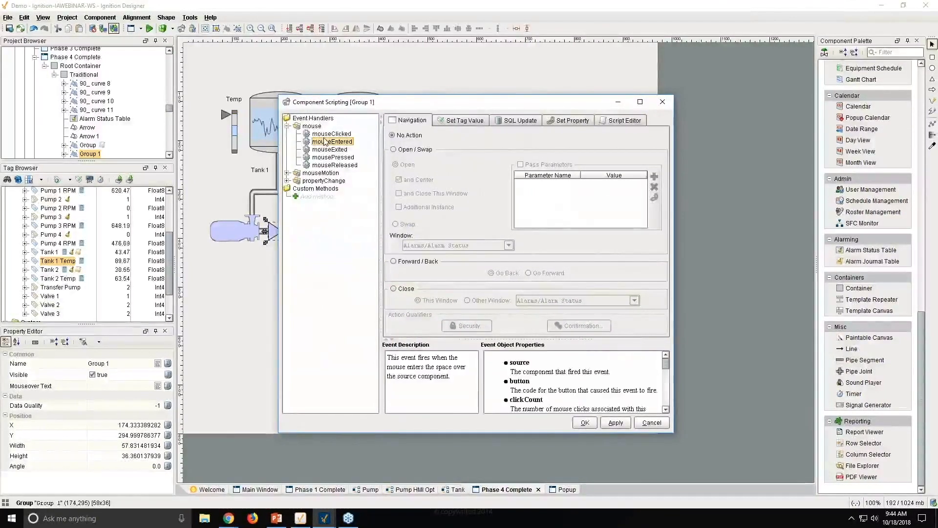
click(614, 121)
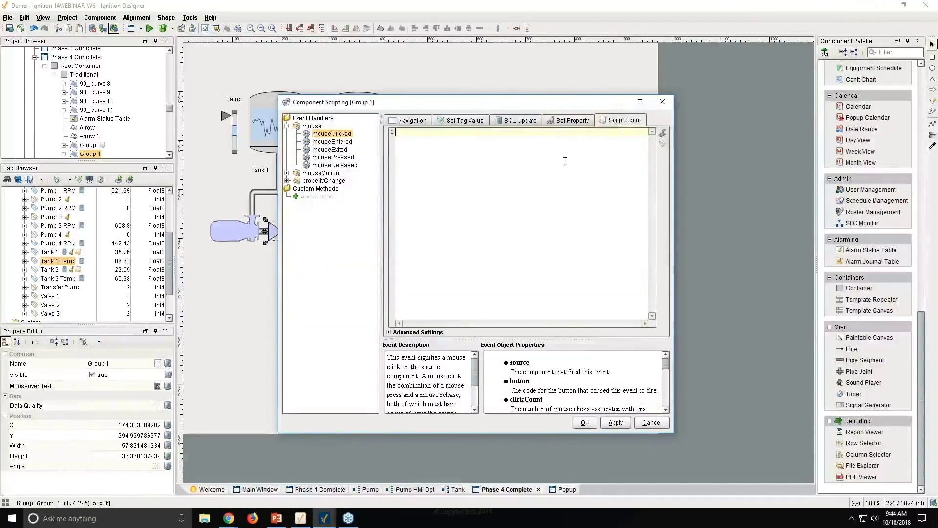
- Paste the navigation script, change valveNum to 2, and apply it
key(ctrl+v)
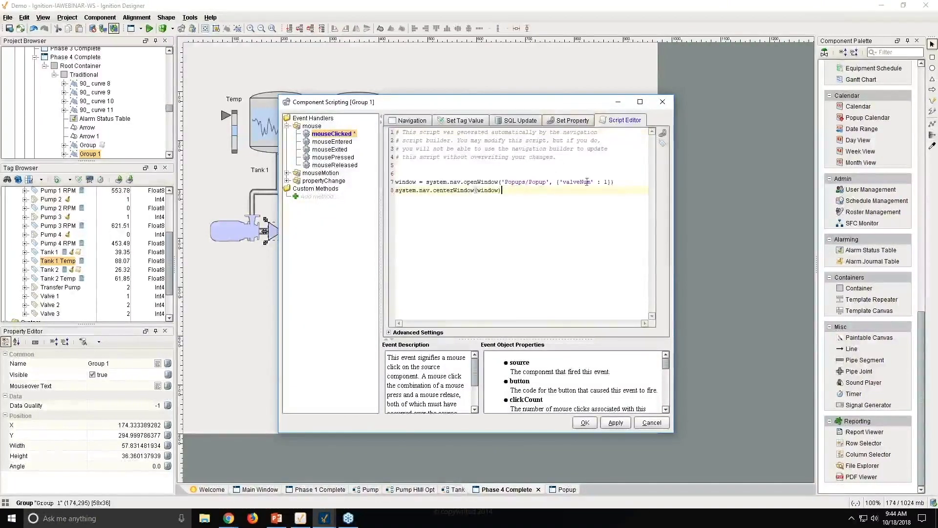
click(607, 183)
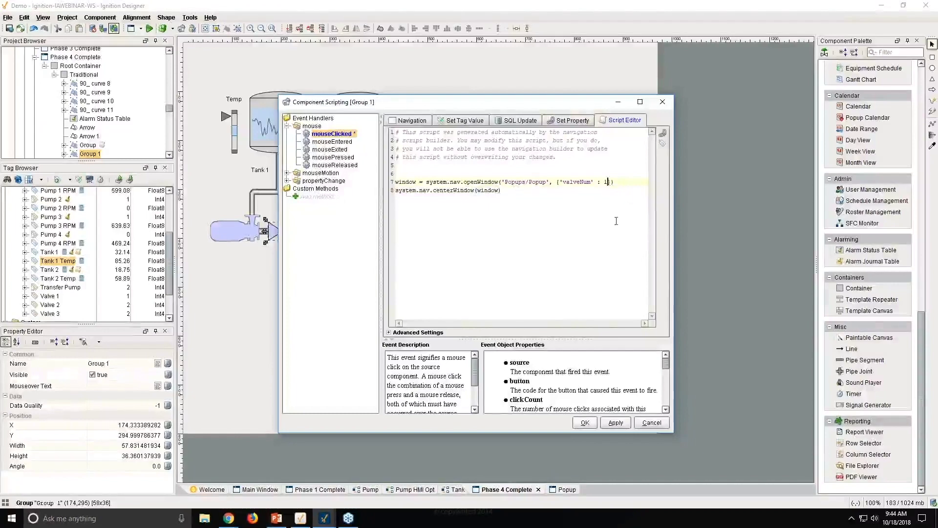
key(BackSpace)
text(2)
click(616, 423)
click(585, 423)
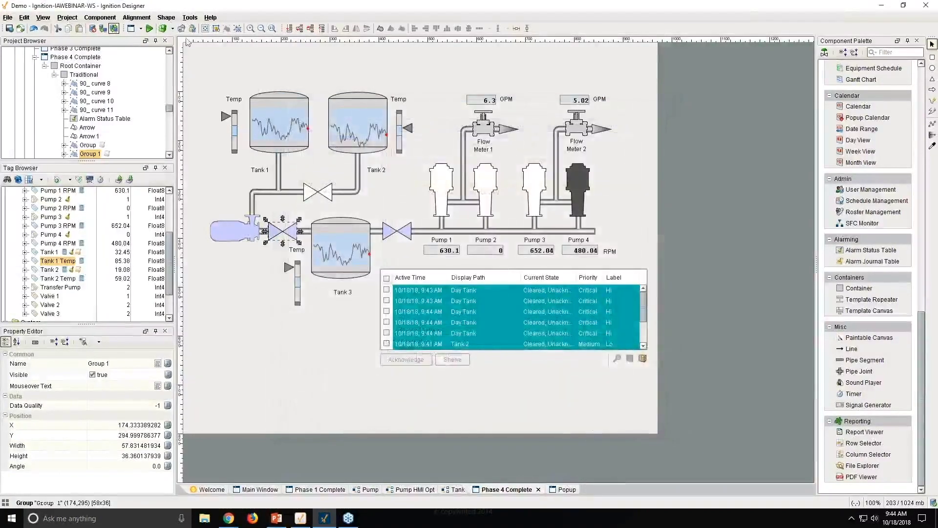
- Preview-test closing the second valve from its popup, then return to editing Phase 4 Complete
click(149, 28)
click(289, 231)
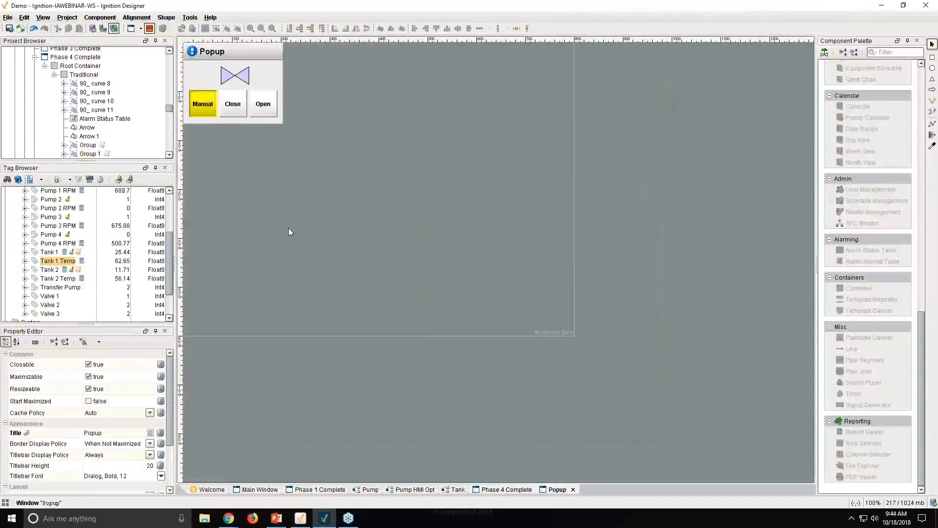
click(237, 110)
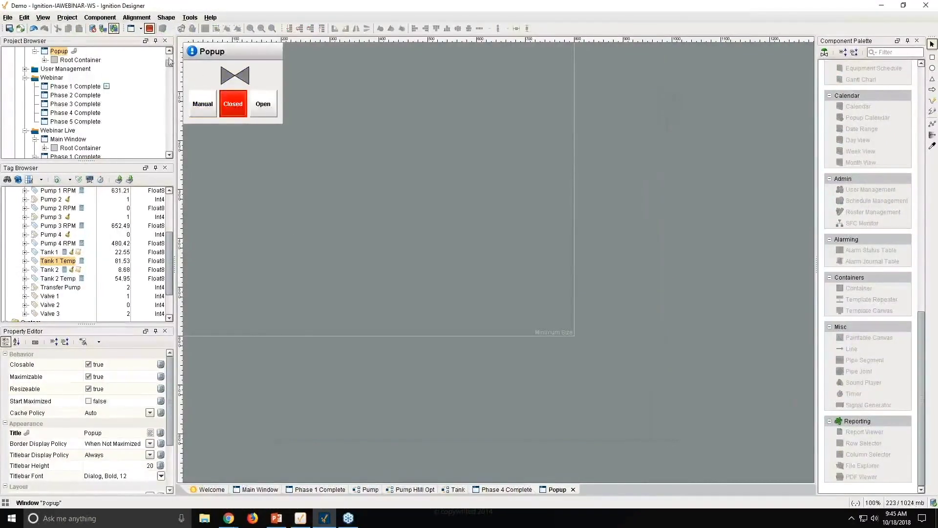
click(149, 30)
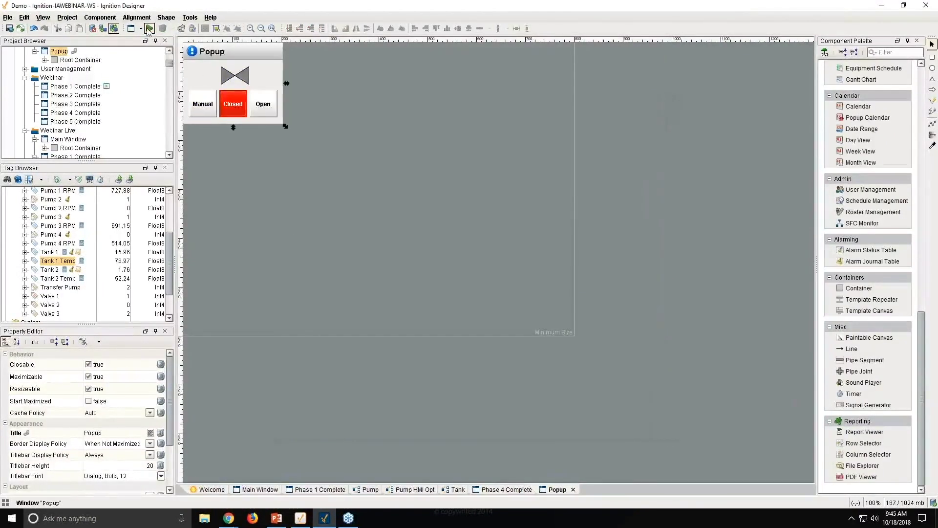
click(506, 490)
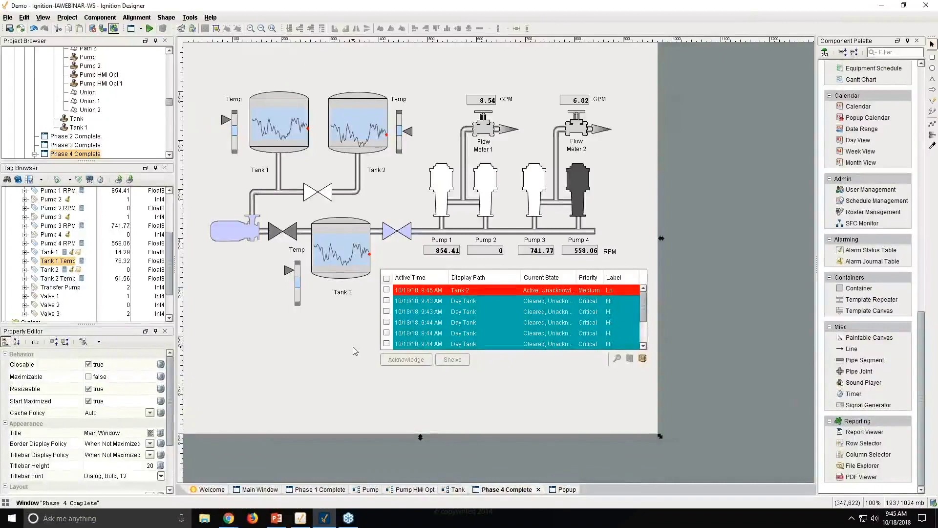
mouse_move(234, 519)
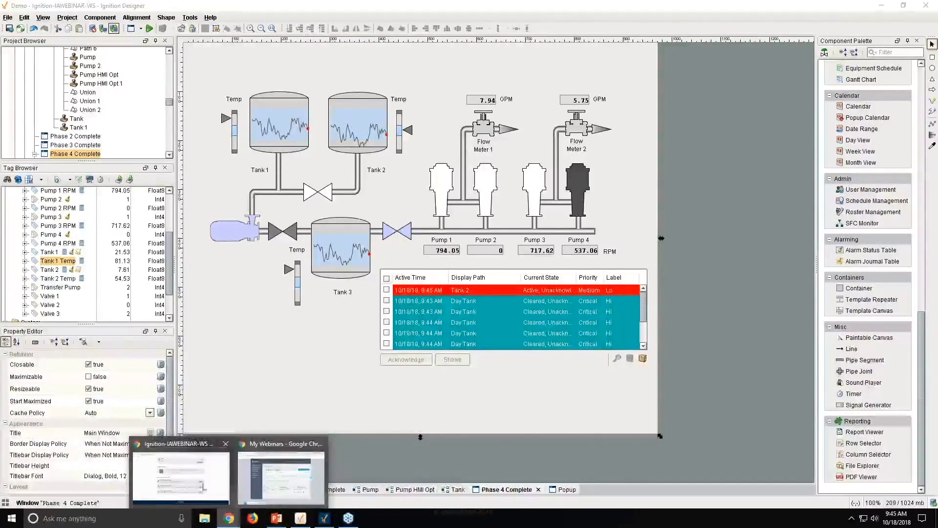
- Open the Ignition User Manual's Scripting Functions page and scroll to the system.dataset and system.gui lists
click(182, 479)
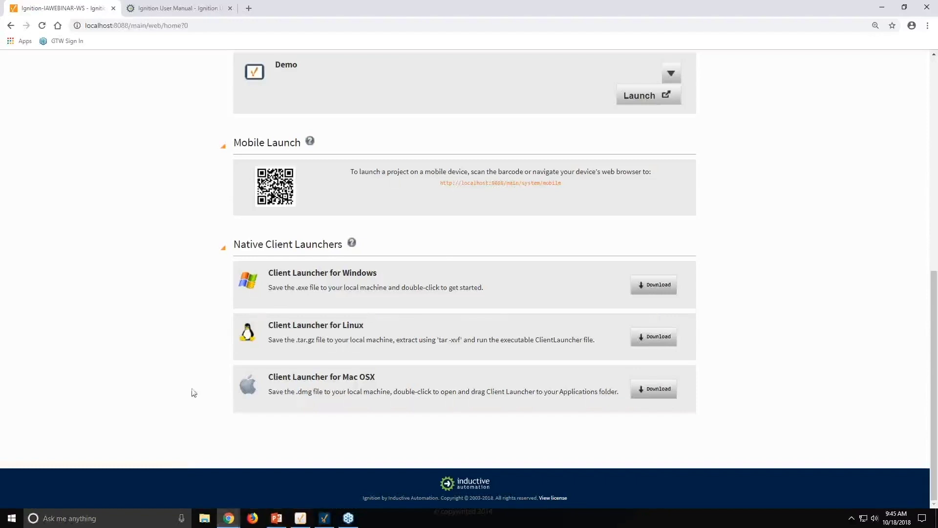
click(184, 9)
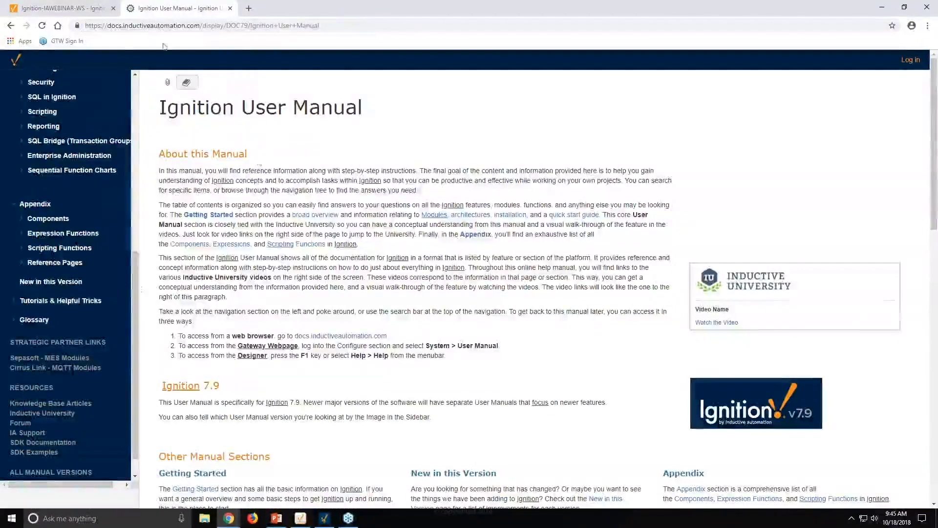
drag(107, 25, 199, 26)
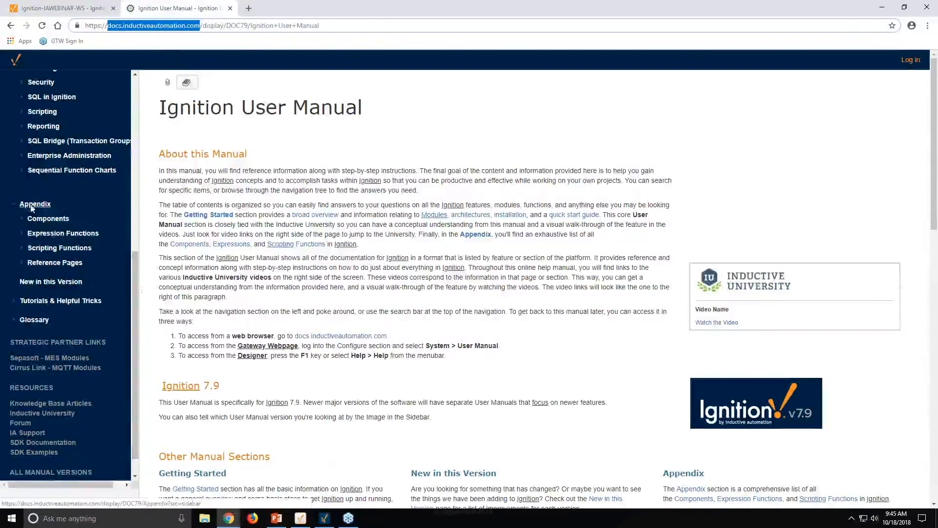
click(57, 248)
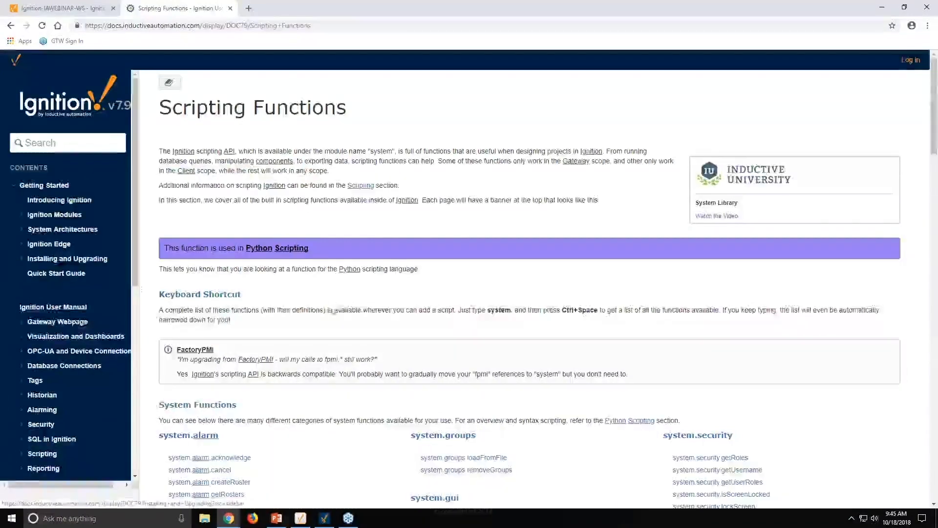
scroll(400, 323, down, 10)
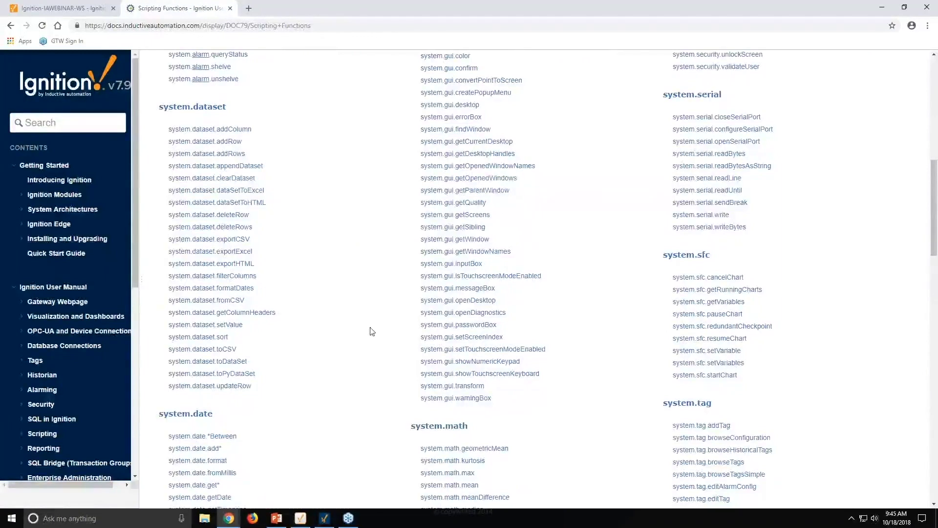
- Open system.dataset.exportExcel and examine its code example, highlighting the Table component name
click(224, 252)
scroll(225, 252, down, 3)
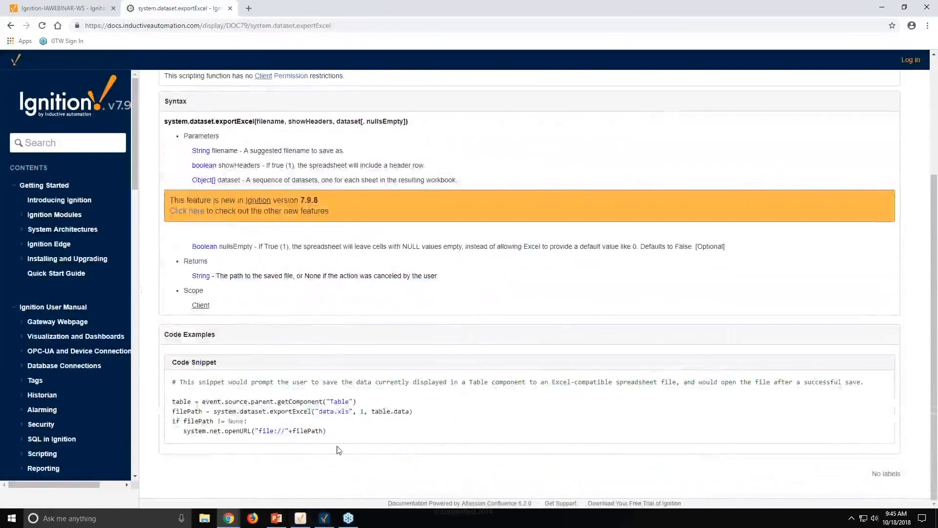
drag(327, 431, 171, 403)
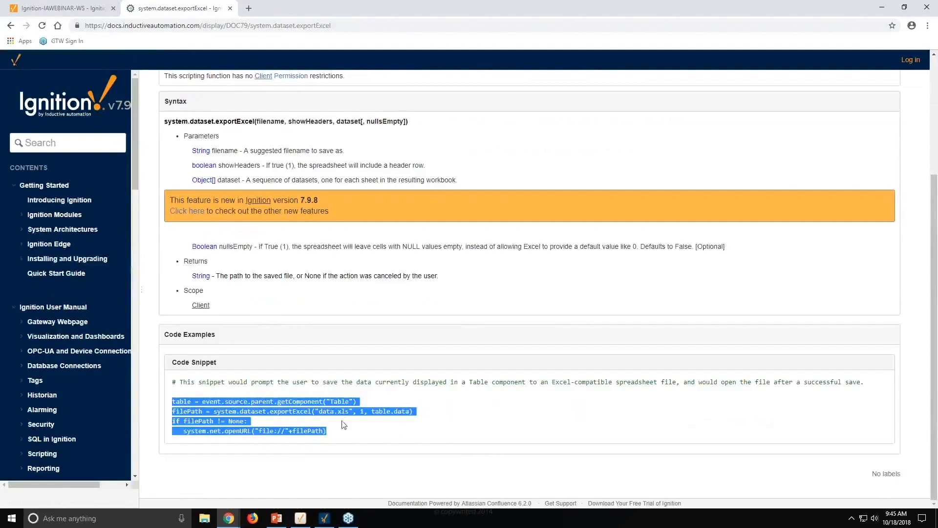
click(349, 400)
drag(350, 400, 329, 401)
click(487, 417)
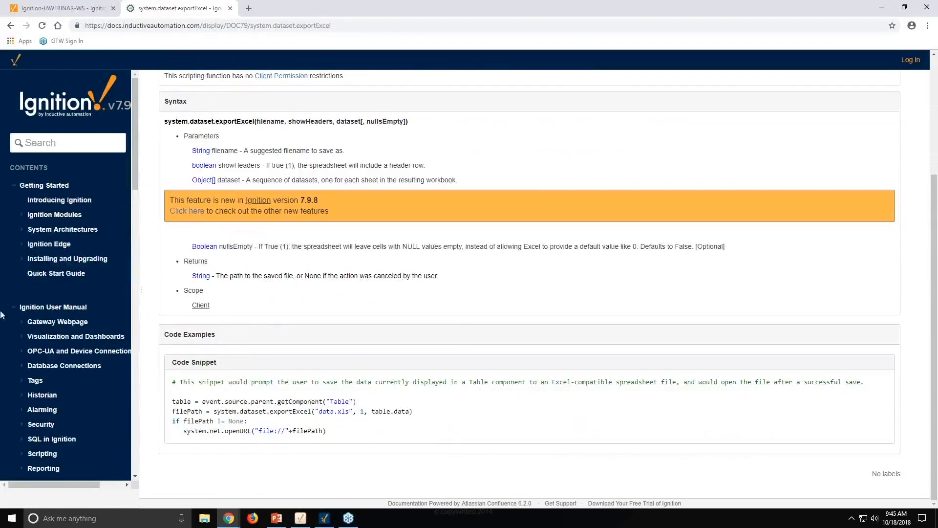
- Go back to Scripting Functions and scroll to the system.gui function list
click(10, 26)
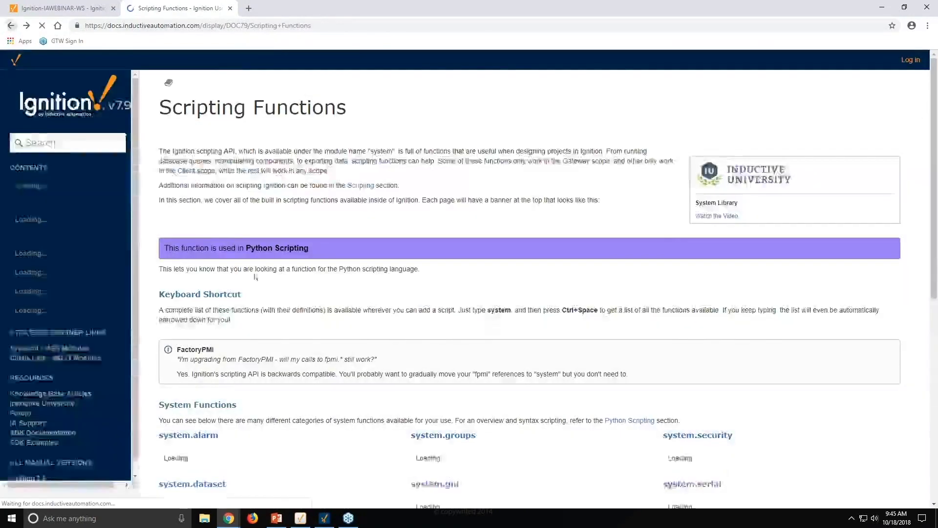
scroll(494, 377, down, 15)
scroll(499, 386, down, 15)
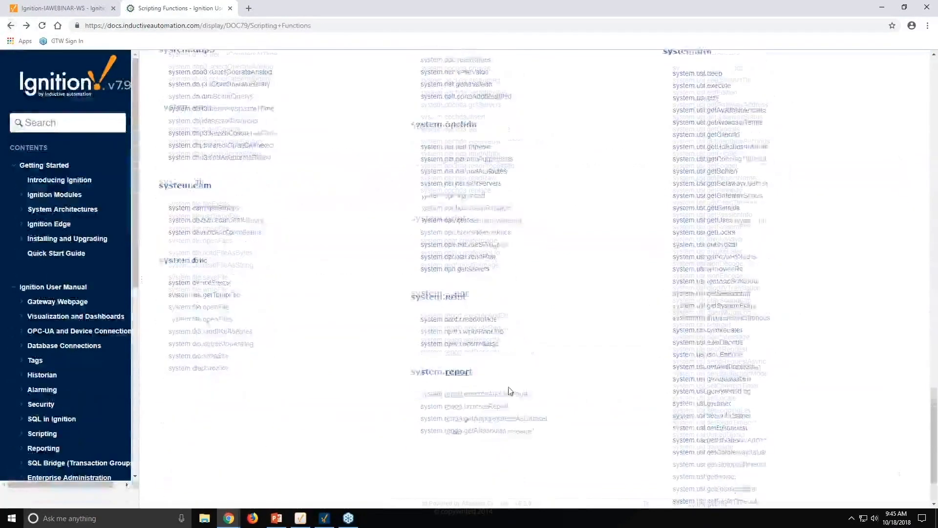
scroll(508, 394, up, 6)
scroll(507, 394, up, 12)
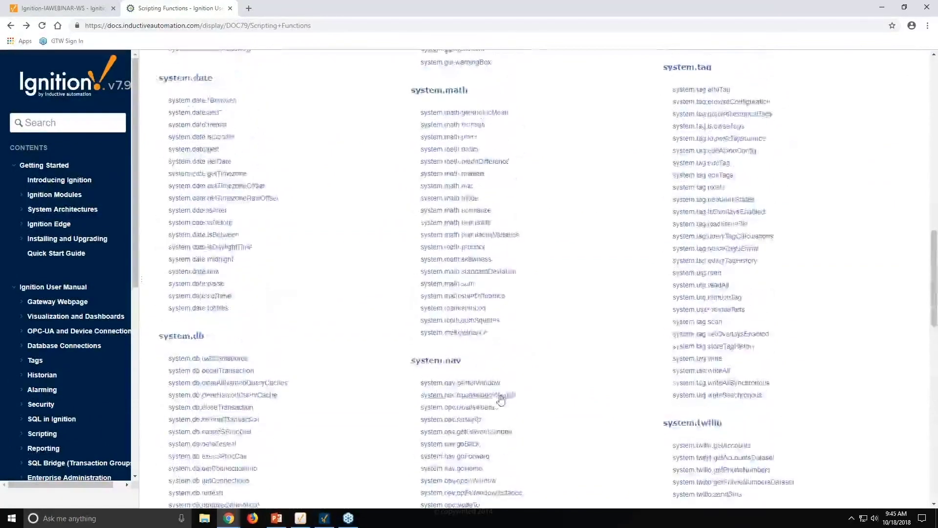
scroll(500, 401, down, 5)
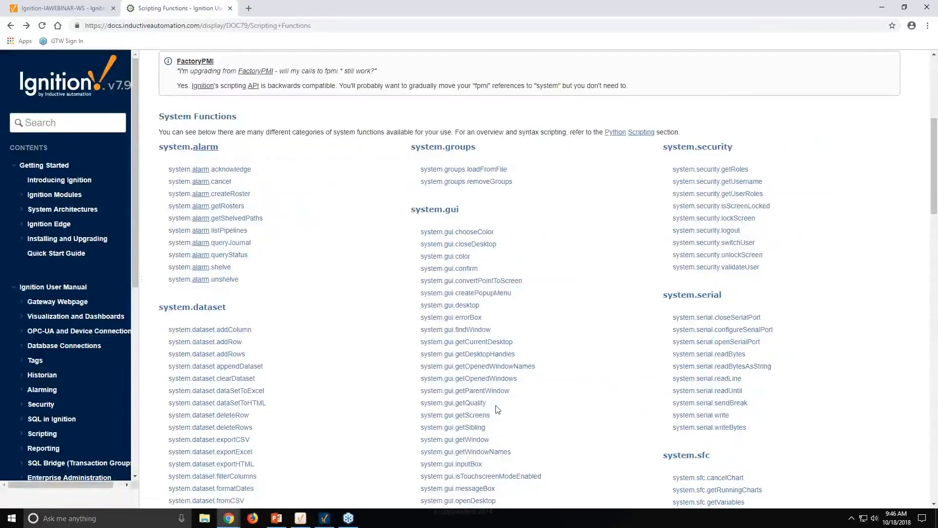
- Save the project with Ctrl+S, minimize the Designer, and return to the gateway launch page
click(324, 518)
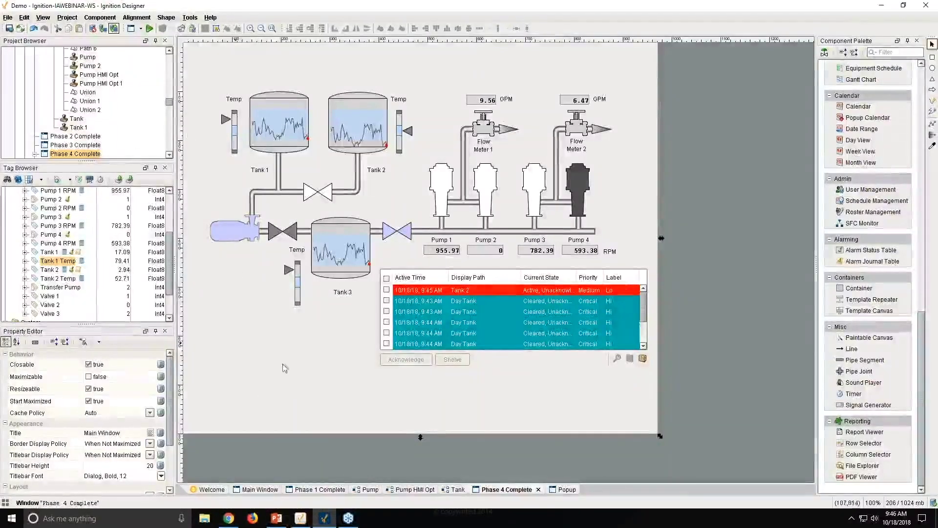
key(ctrl+s)
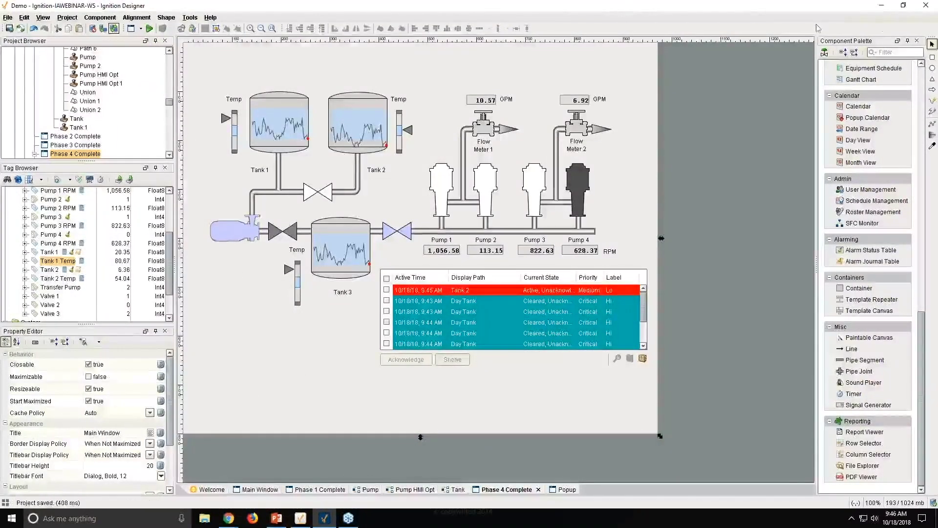
click(882, 5)
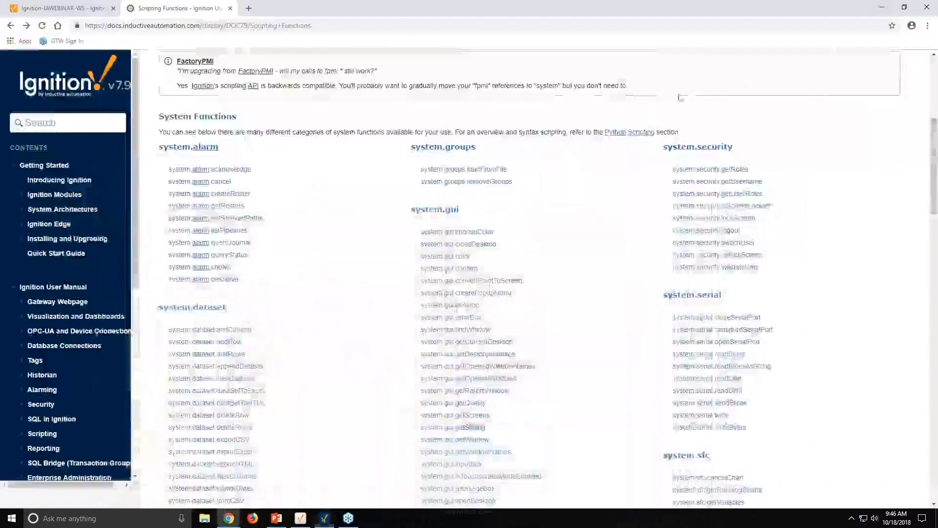
click(81, 14)
- Minimize the browser to reveal the desktop
click(882, 6)
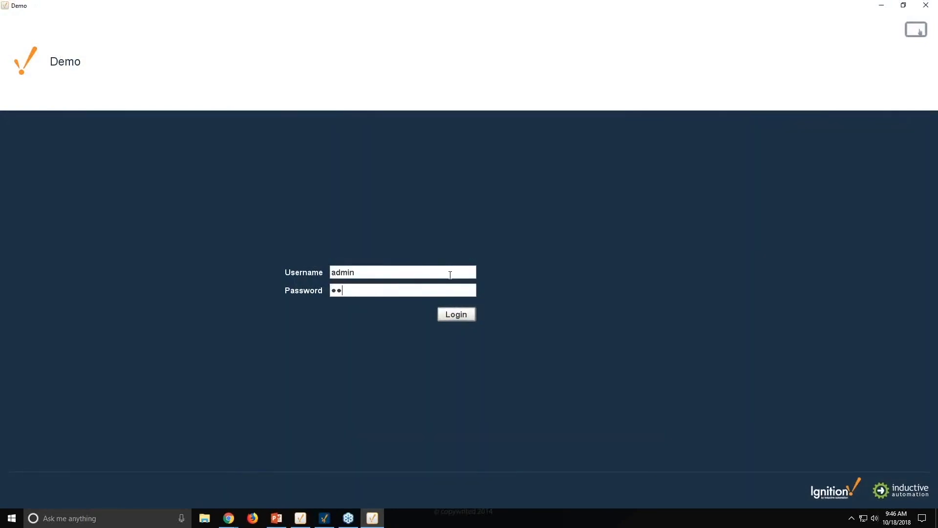
- Log in with the account password, then view the Phase 2, Phase 3 and Phase 4 trend screens
text(ord)
key(Return)
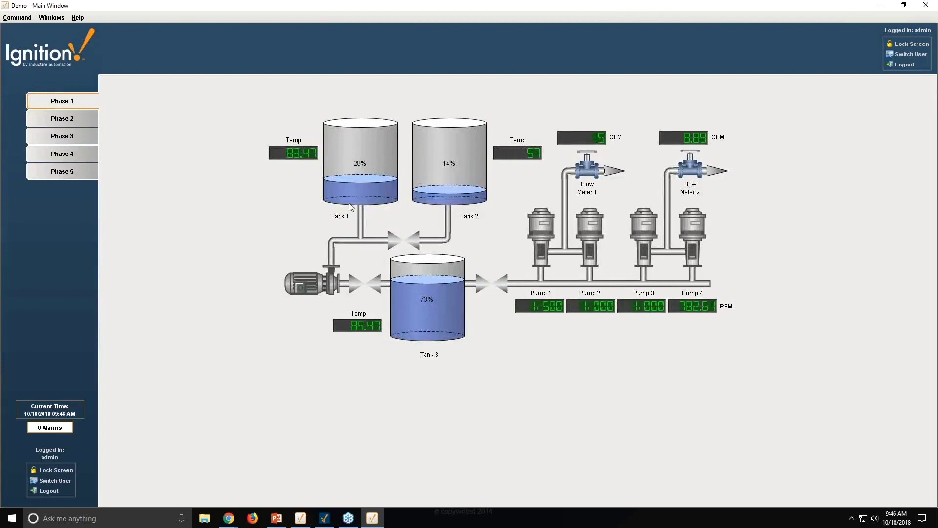
click(67, 124)
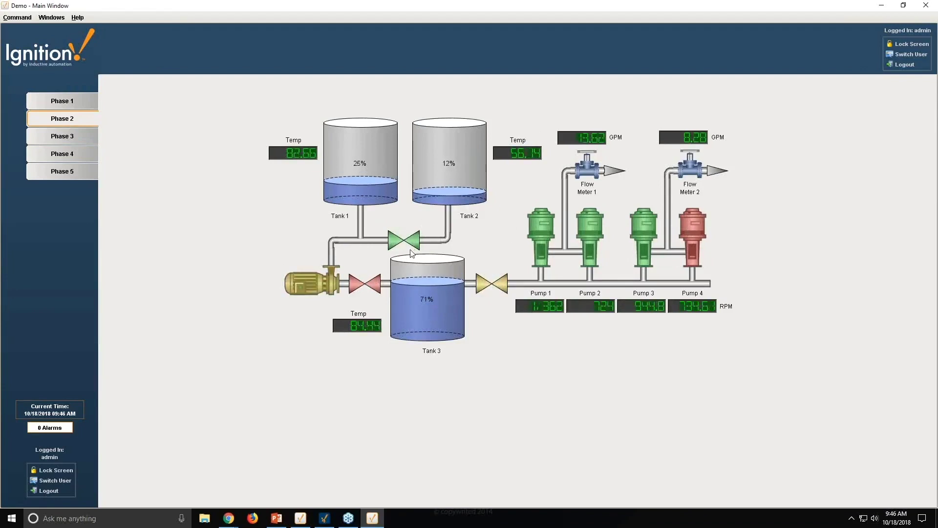
click(62, 138)
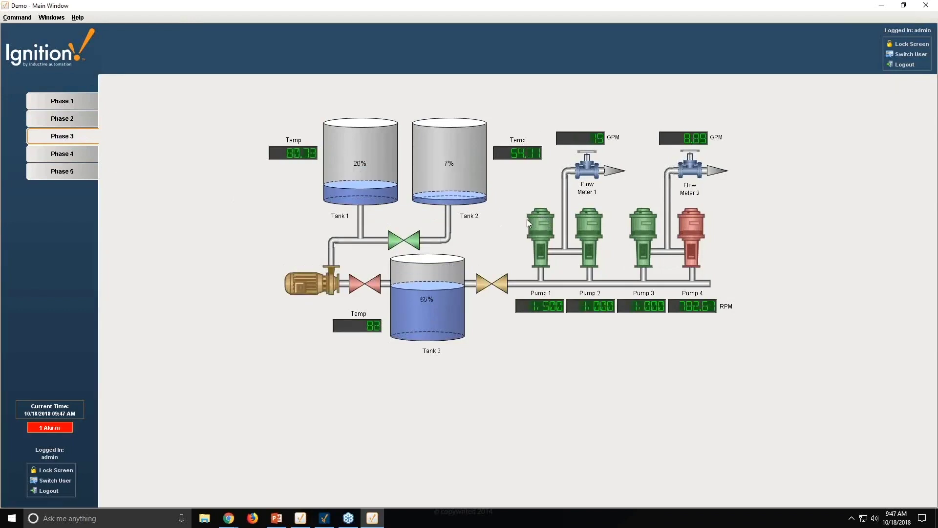
click(62, 157)
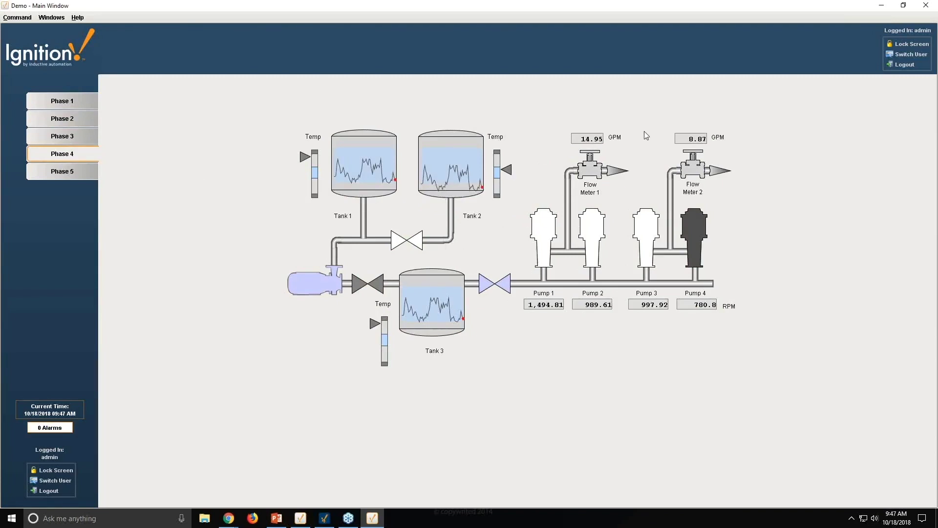
- On the Phase 5 screen, set the valve between the tanks to Closed through its popup
click(71, 172)
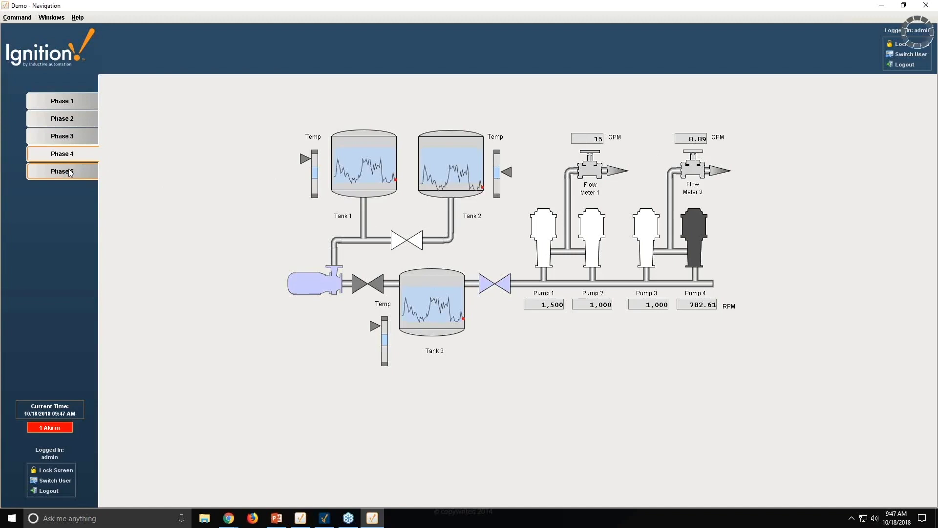
click(418, 243)
click(518, 317)
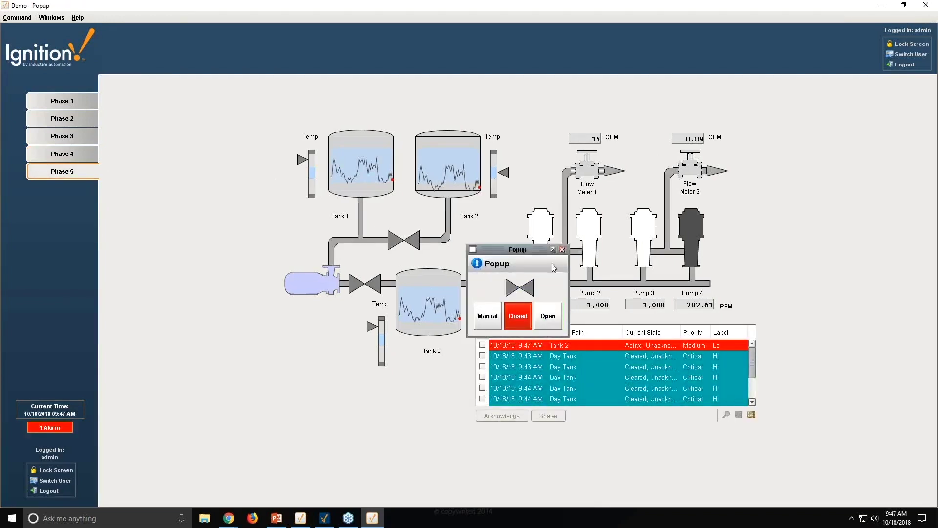
click(562, 249)
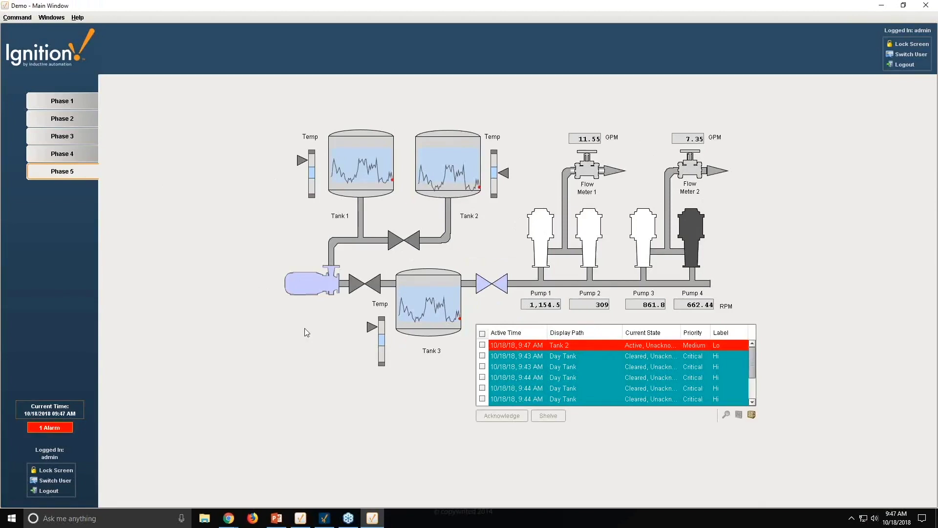
- Step through the phase screens from Phase 1 back to the Phase 5 alarm screen
click(81, 103)
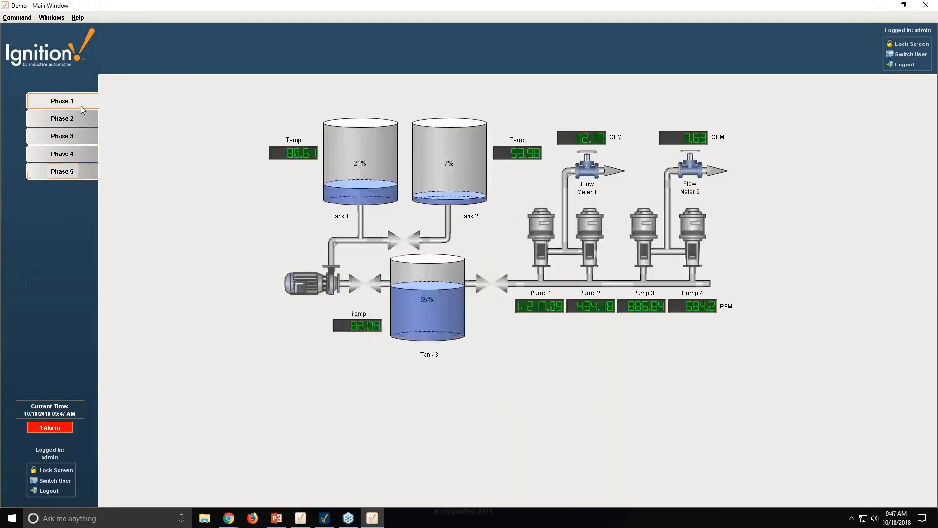
click(74, 121)
click(70, 137)
click(65, 176)
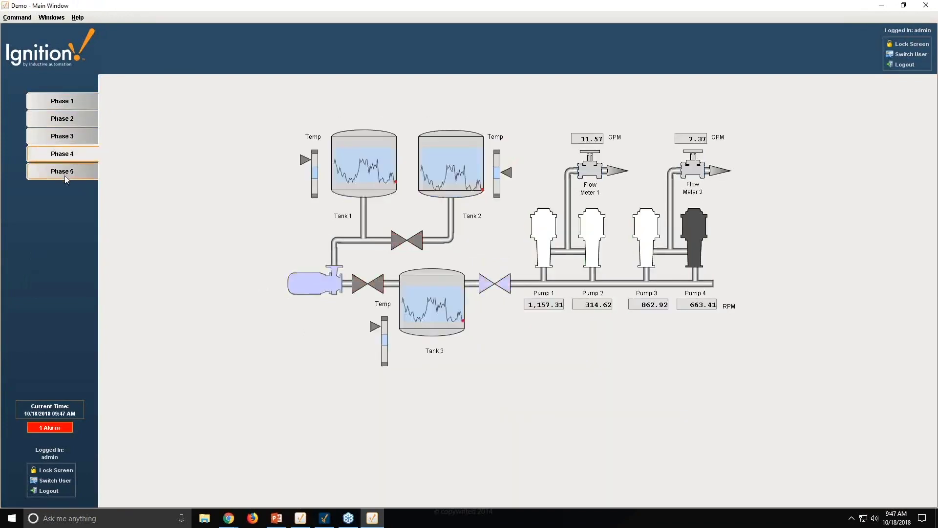